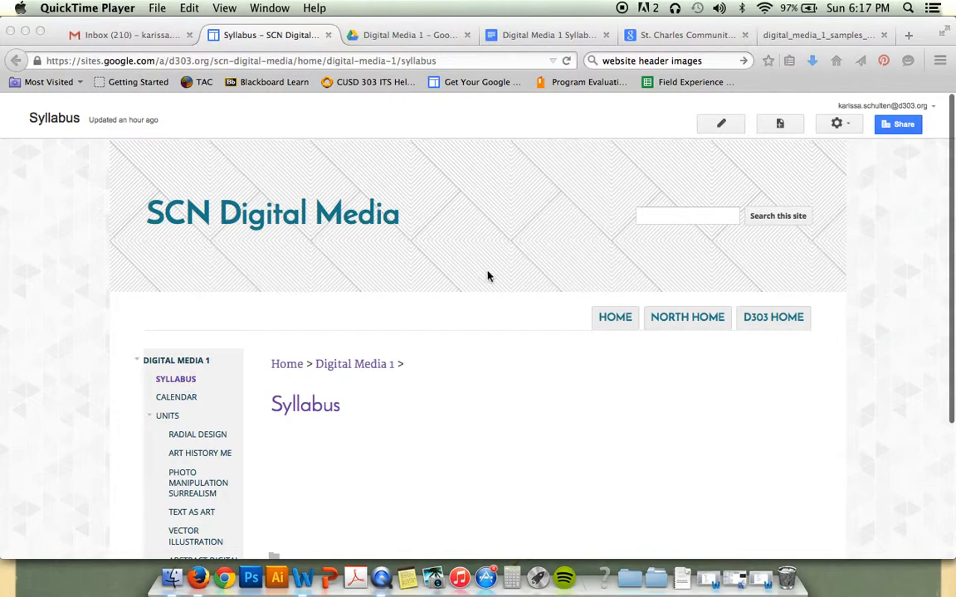
Bring Firefox forward and switch the SCN Digital Media Syllabus page into edit mode
{"action": "left_click", "coordinate": [718, 125]}
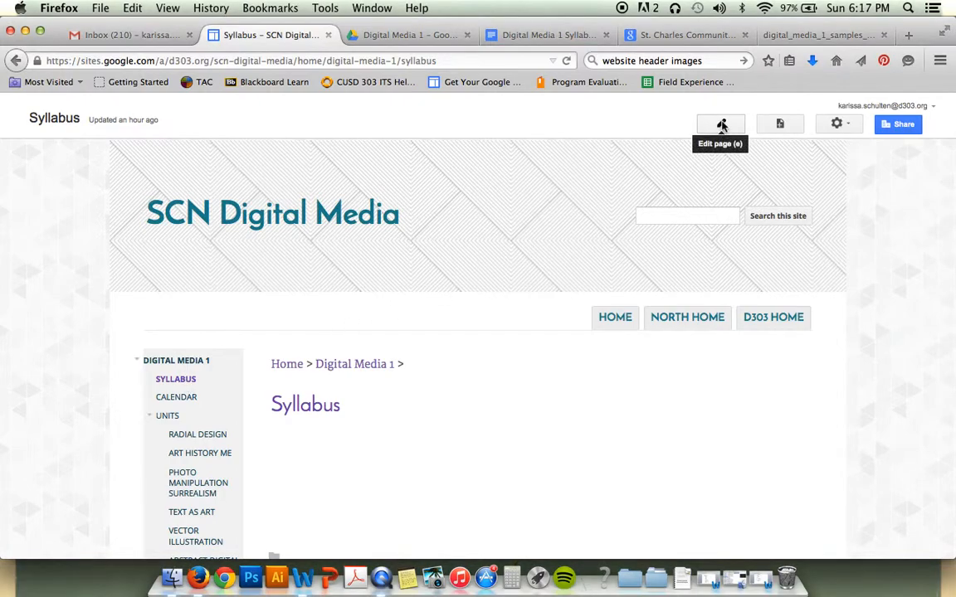
{"action": "left_click", "coordinate": [720, 124]}
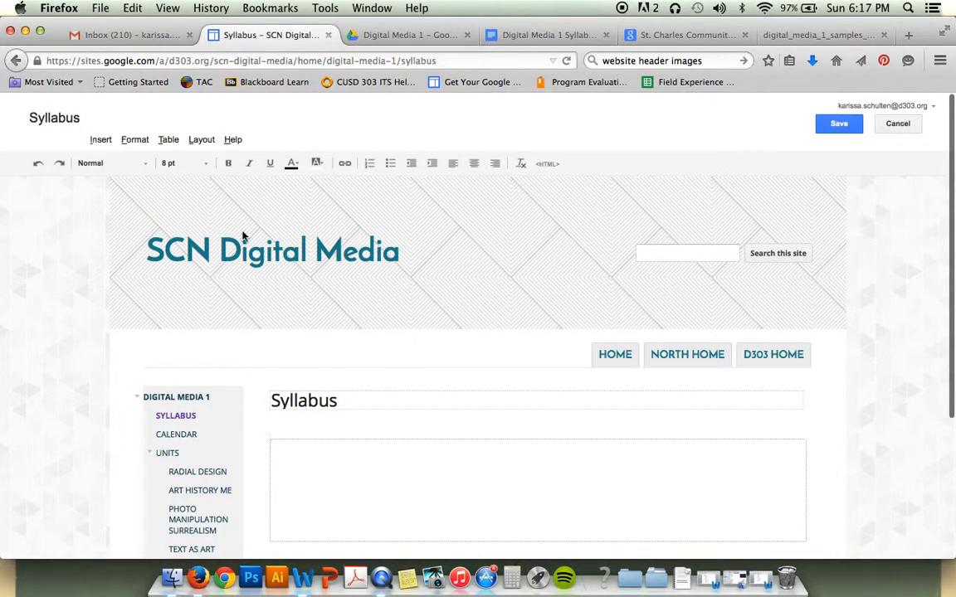
In the empty Syllabus page body, choose Insert > Drive > Document
{"action": "left_click", "coordinate": [290, 450]}
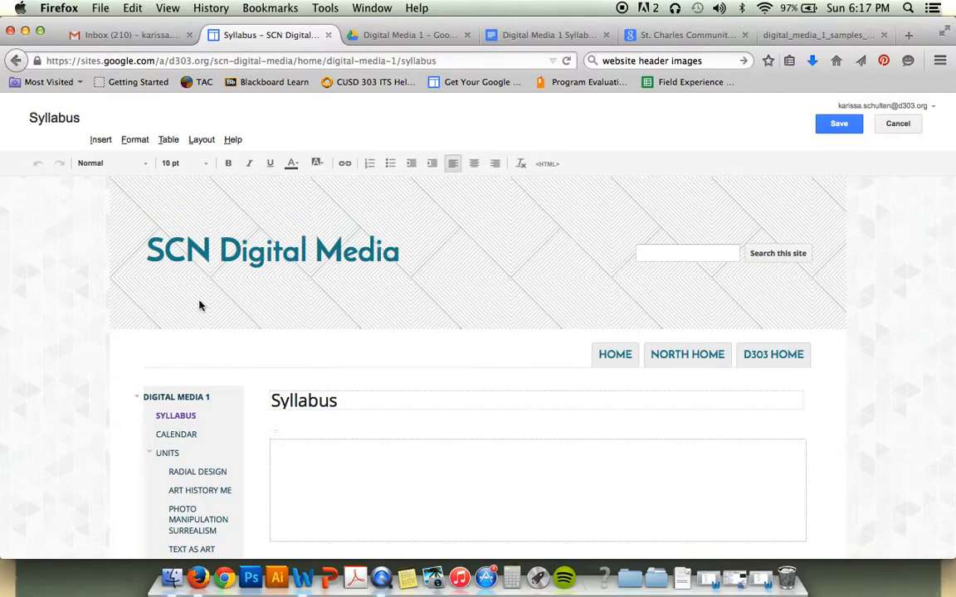
{"action": "left_click", "coordinate": [101, 141]}
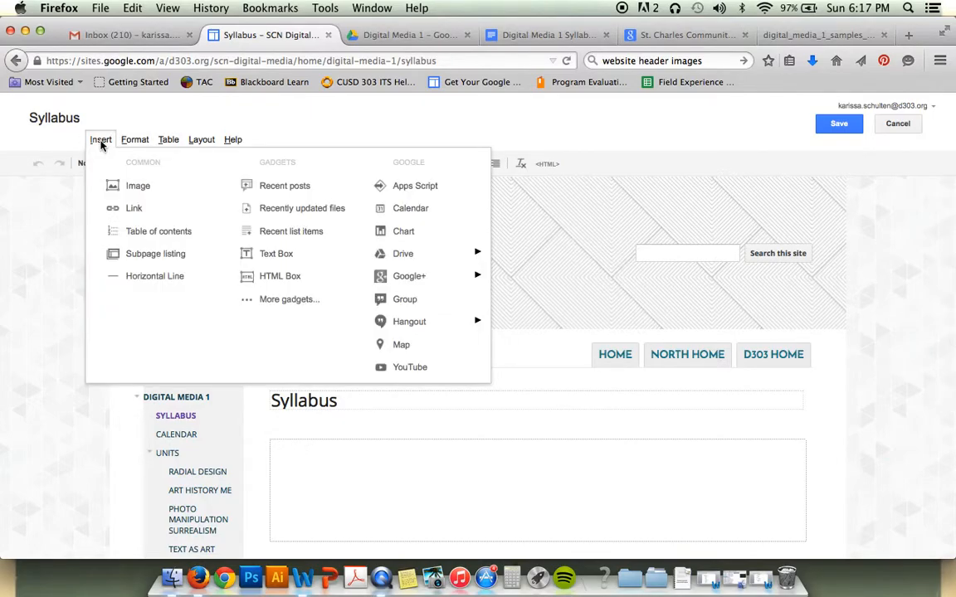
{"action": "mouse_move", "coordinate": [374, 254]}
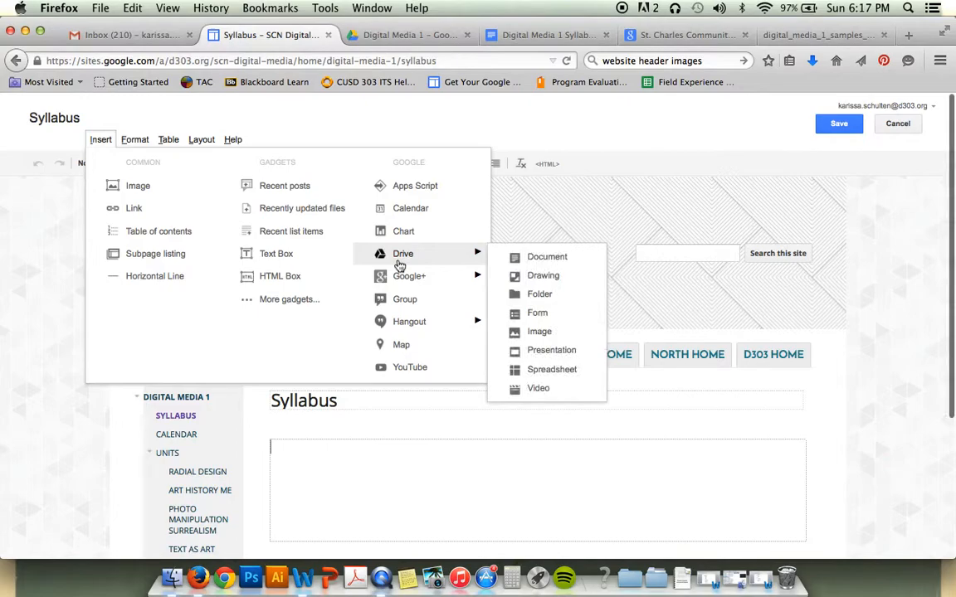
{"action": "left_click", "coordinate": [528, 259]}
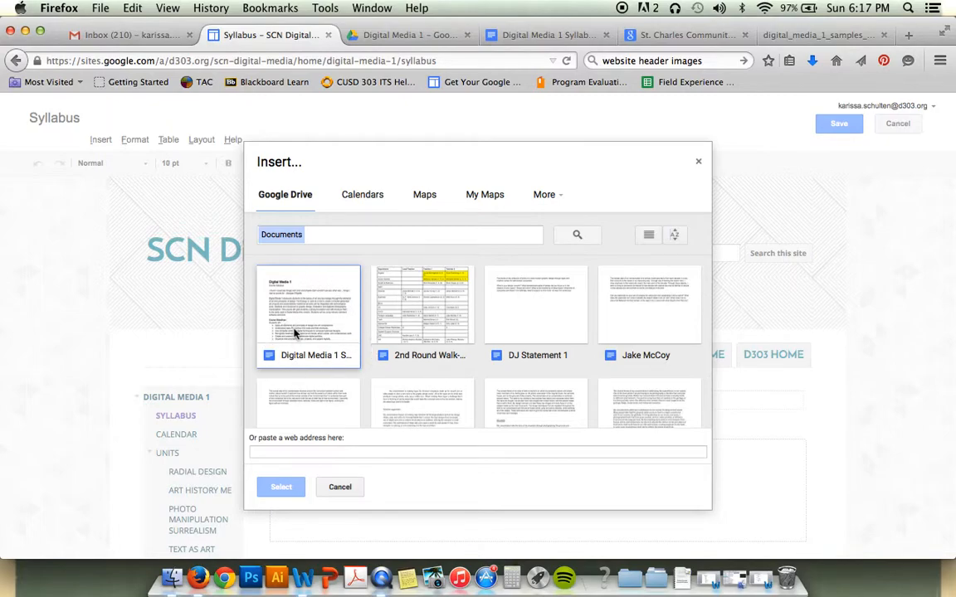
Turn on link sharing for the Digital Media 1 Syllabus Doc and copy its shareable link
{"action": "left_click", "coordinate": [525, 35]}
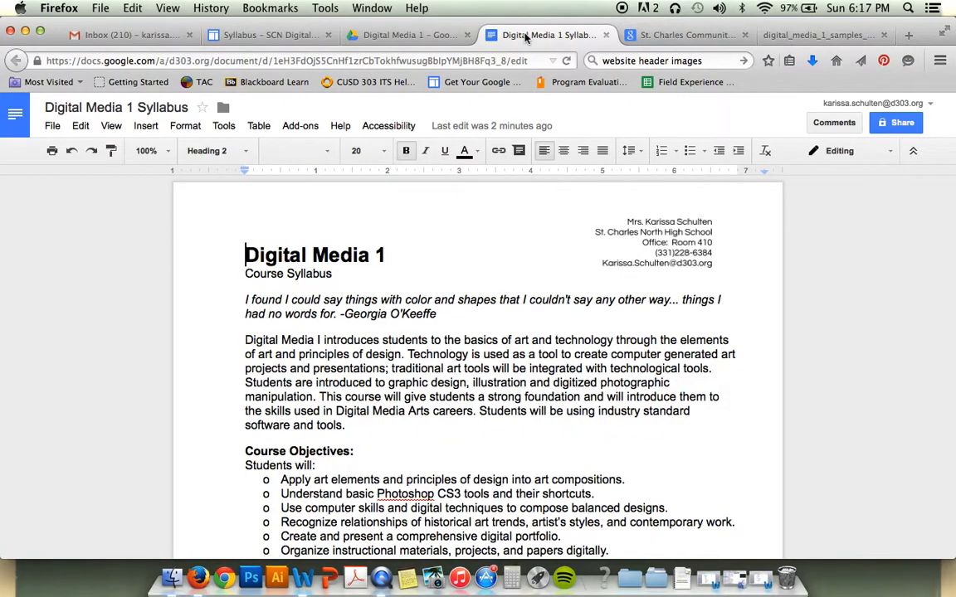
{"action": "left_click", "coordinate": [879, 124]}
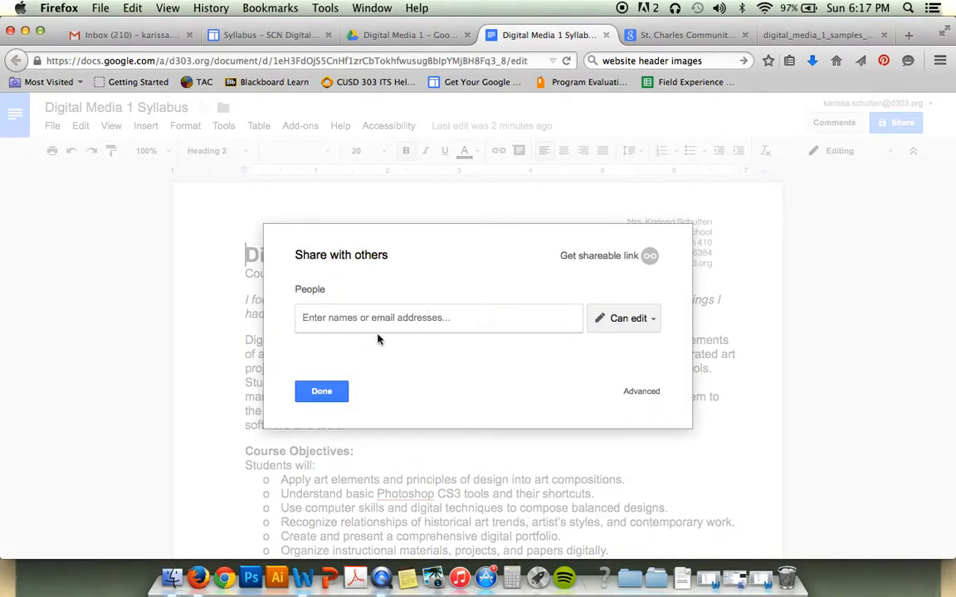
{"action": "left_click", "coordinate": [586, 261]}
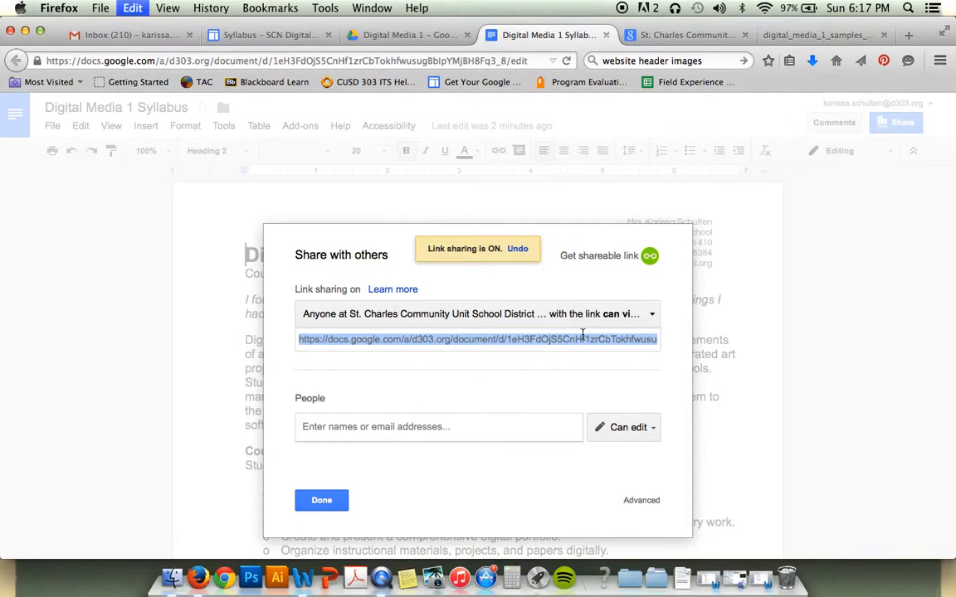
{"action": "left_click", "coordinate": [395, 37]}
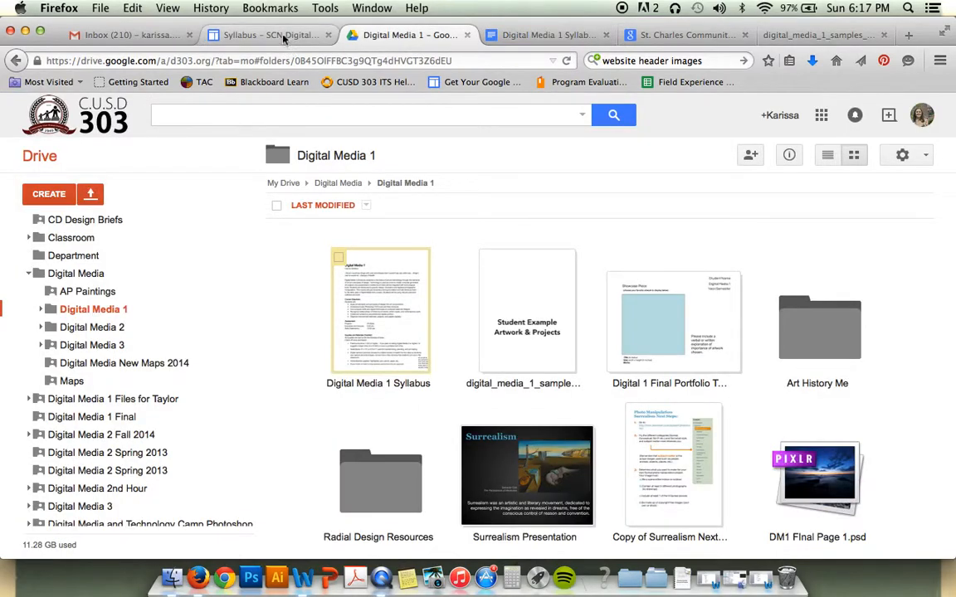
Paste the syllabus Doc's link into the Insert dialog's web address field and select it
{"action": "left_click", "coordinate": [254, 33]}
{"action": "left_click", "coordinate": [317, 451]}
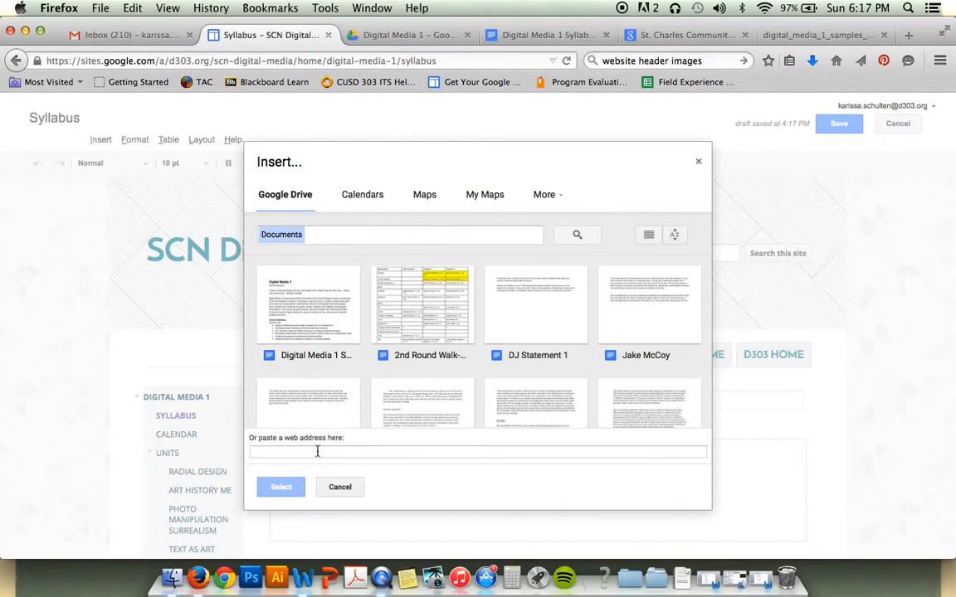
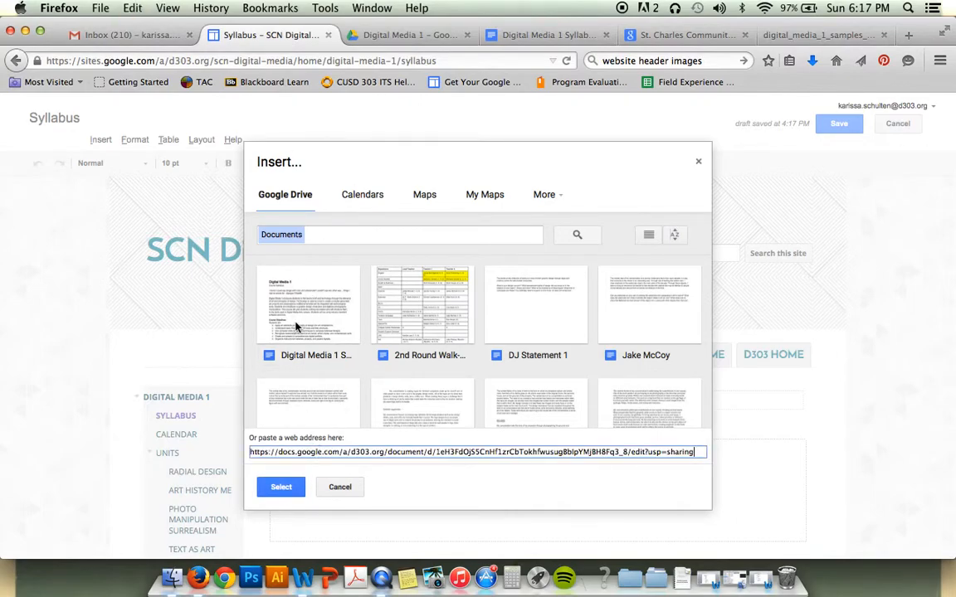
{"action": "left_click", "coordinate": [278, 487]}
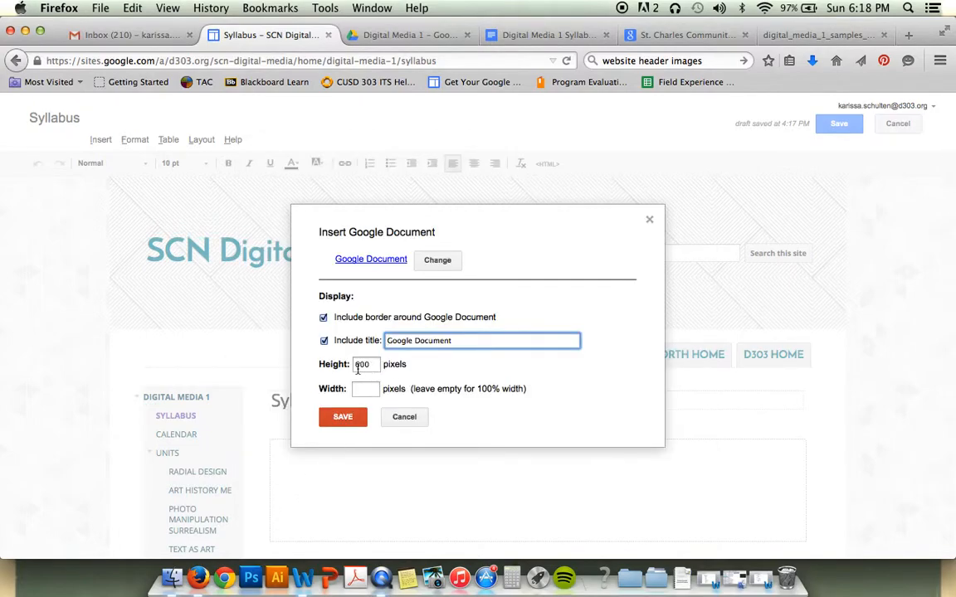
Title the embed 'Digital Media 1 Syllabus', keep 600 px height and border, and insert it
{"action": "triple_click", "coordinate": [456, 341]}
{"action": "type", "text": "Digital Media 1 Syllabus"}
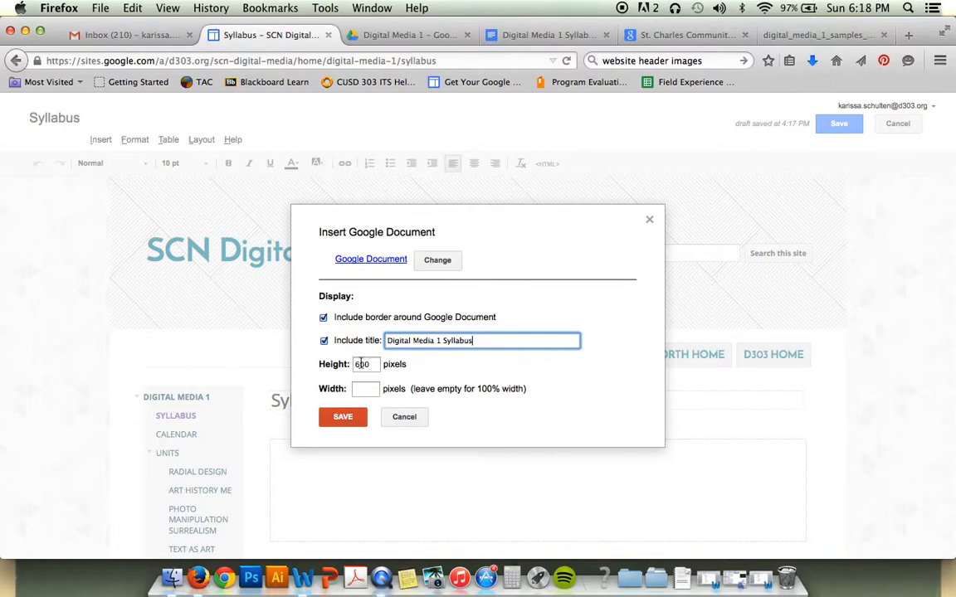
{"action": "left_click", "coordinate": [342, 417]}
Review the Syllabus page with its embedded Doc and save it
{"action": "scroll", "coordinate": [509, 355], "scroll_direction": "down", "scroll_amount": 10}
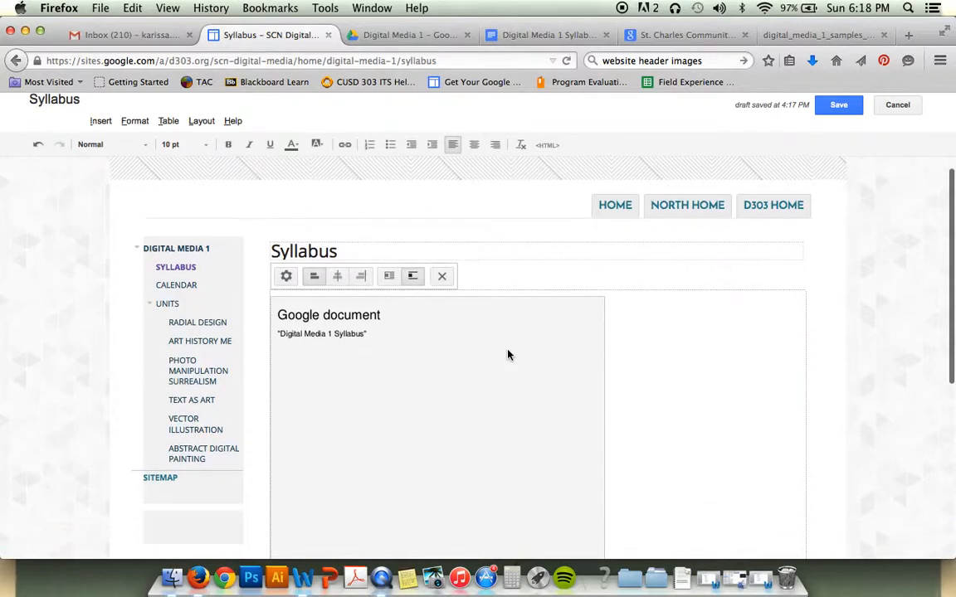
{"action": "scroll", "coordinate": [508, 355], "scroll_direction": "up", "scroll_amount": 10}
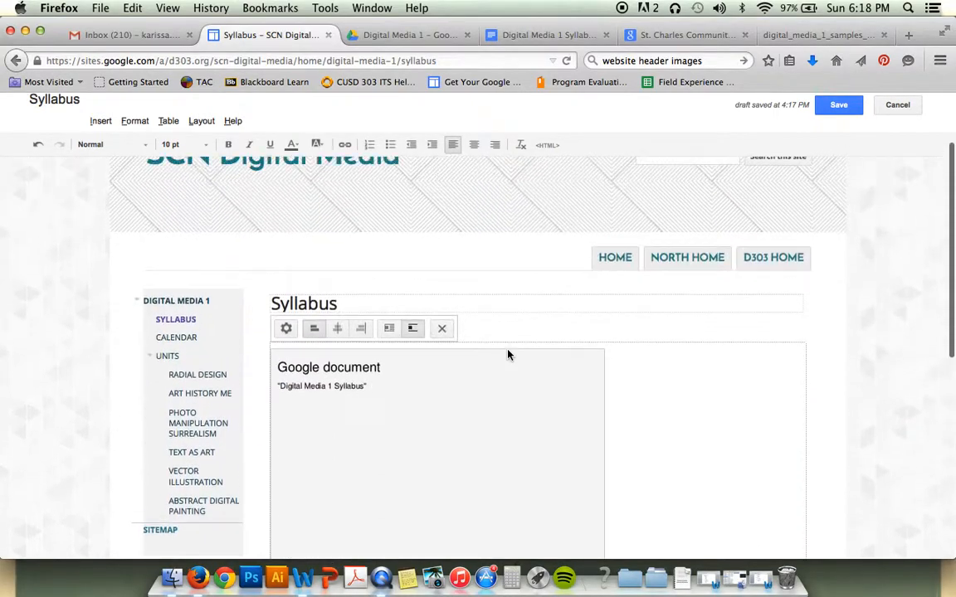
{"action": "left_click", "coordinate": [840, 111]}
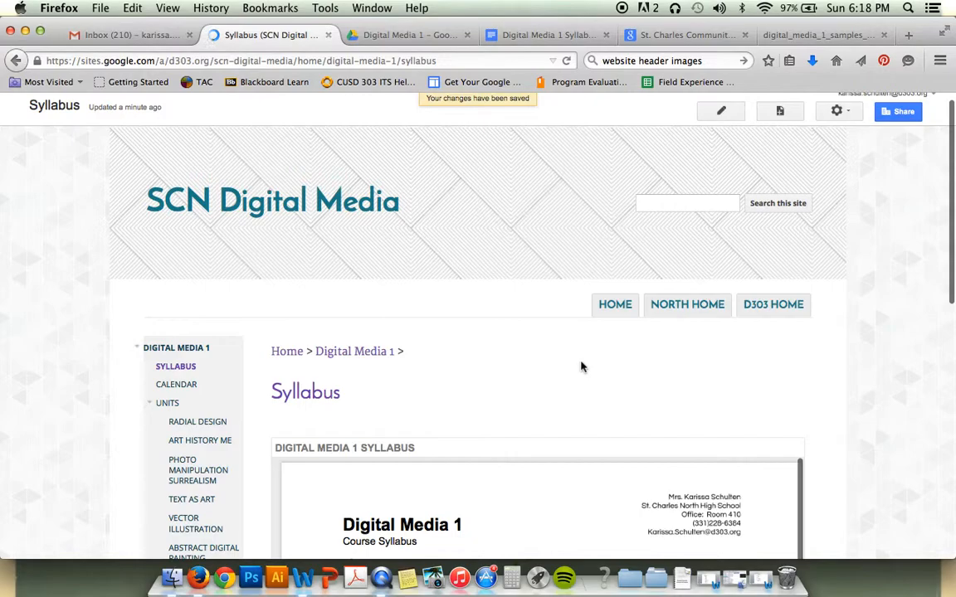
Scroll through the embedded two-page Digital Media 1 syllabus, then back to the page top
{"action": "scroll", "coordinate": [720, 349], "scroll_direction": "down", "scroll_amount": 3}
{"action": "scroll", "coordinate": [716, 348], "scroll_direction": "down", "scroll_amount": 3}
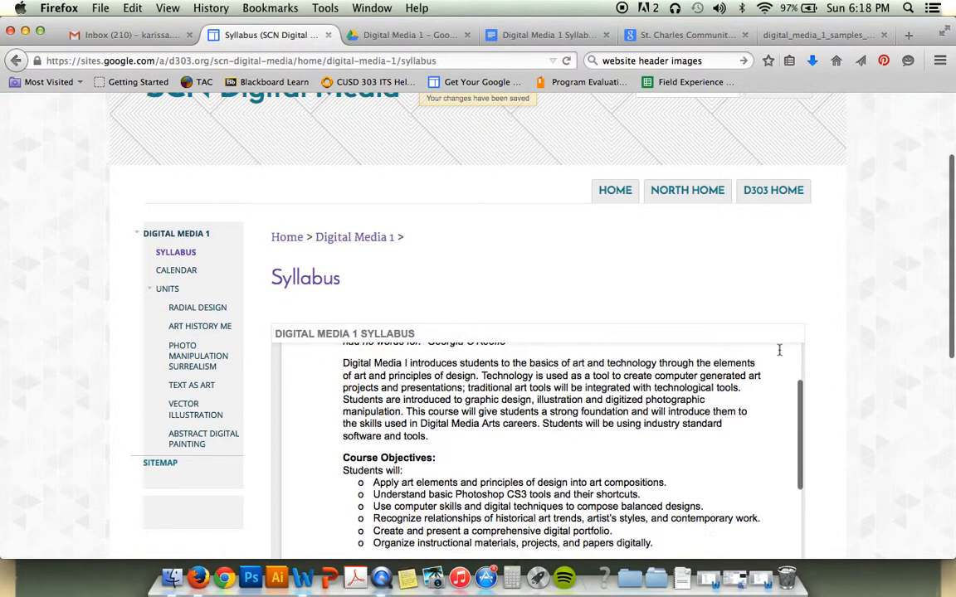
{"action": "scroll", "coordinate": [717, 347], "scroll_direction": "down", "scroll_amount": 8}
{"action": "scroll", "coordinate": [606, 404], "scroll_direction": "down", "scroll_amount": 10}
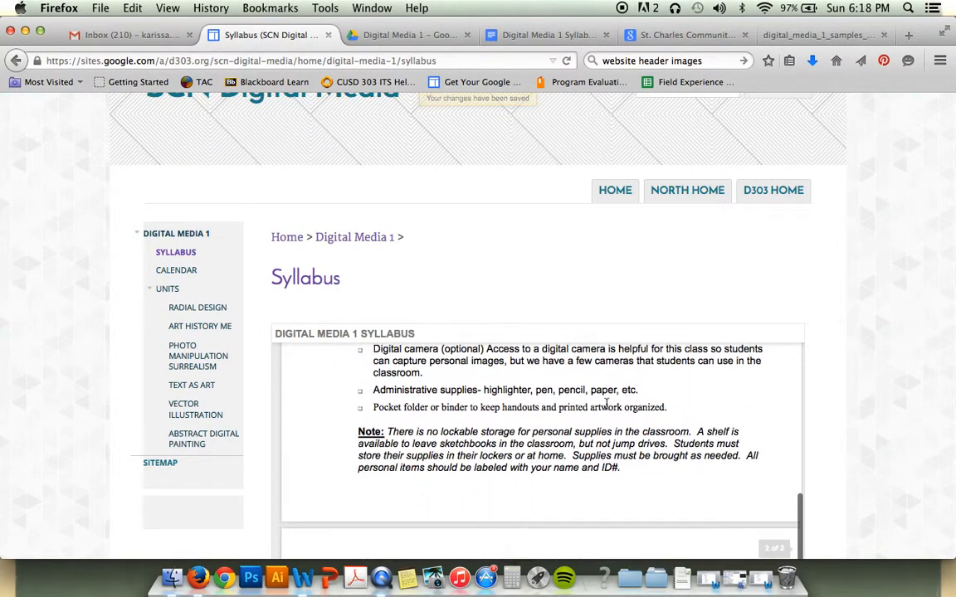
{"action": "scroll", "coordinate": [607, 404], "scroll_direction": "down", "scroll_amount": 3}
{"action": "scroll", "coordinate": [608, 398], "scroll_direction": "up", "scroll_amount": 15}
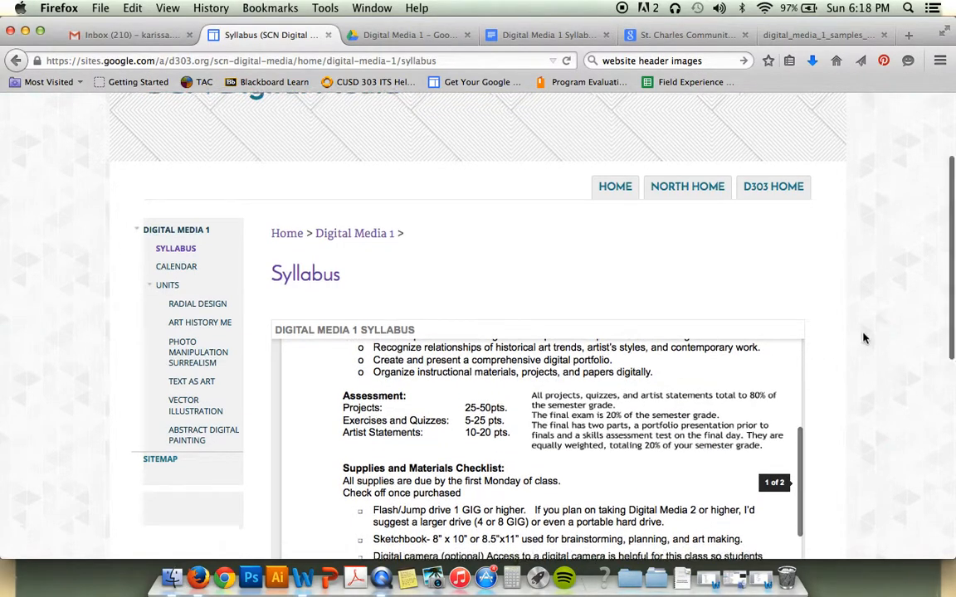
{"action": "scroll", "coordinate": [802, 335], "scroll_direction": "down", "scroll_amount": 5}
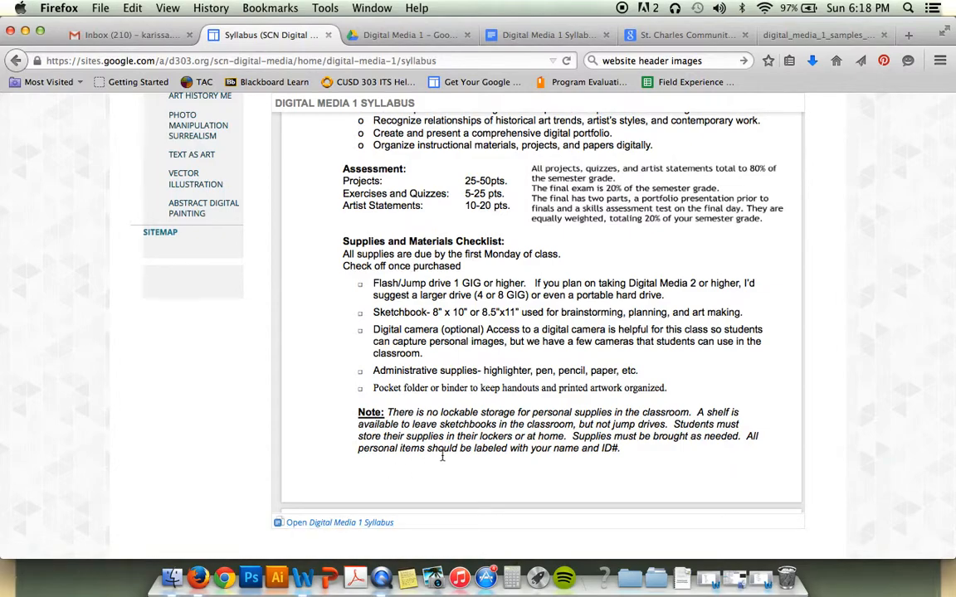
{"action": "scroll", "coordinate": [442, 455], "scroll_direction": "down", "scroll_amount": 8}
{"action": "scroll", "coordinate": [442, 455], "scroll_direction": "down", "scroll_amount": 5}
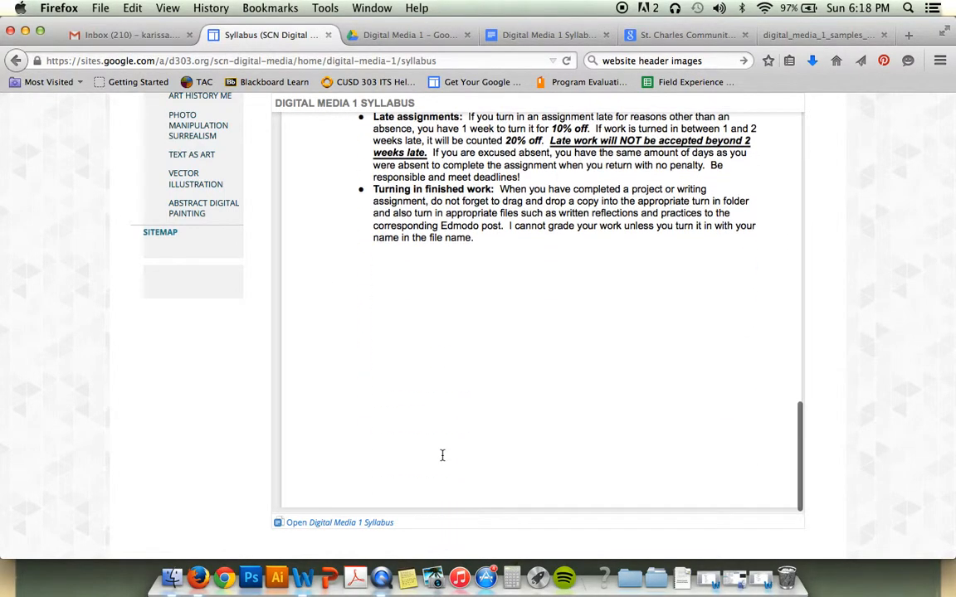
{"action": "scroll", "coordinate": [441, 455], "scroll_direction": "up", "scroll_amount": 20}
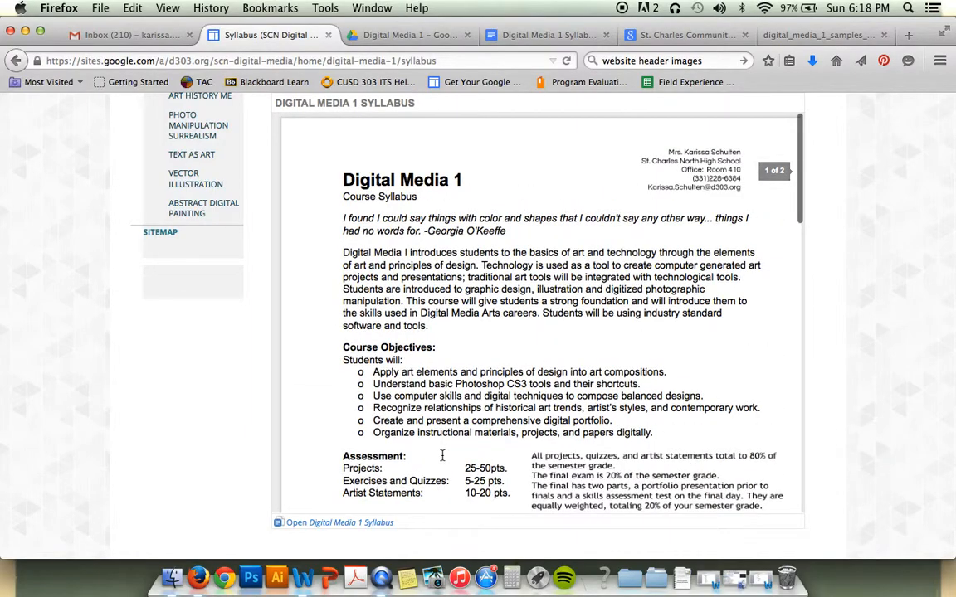
{"action": "scroll", "coordinate": [713, 342], "scroll_direction": "up", "scroll_amount": 3}
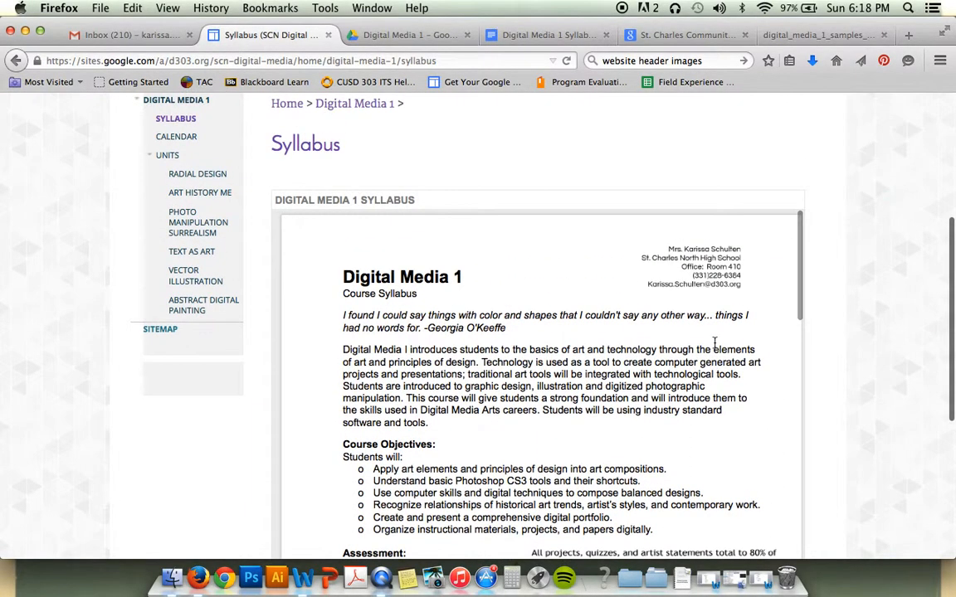
{"action": "scroll", "coordinate": [713, 343], "scroll_direction": "up", "scroll_amount": 5}
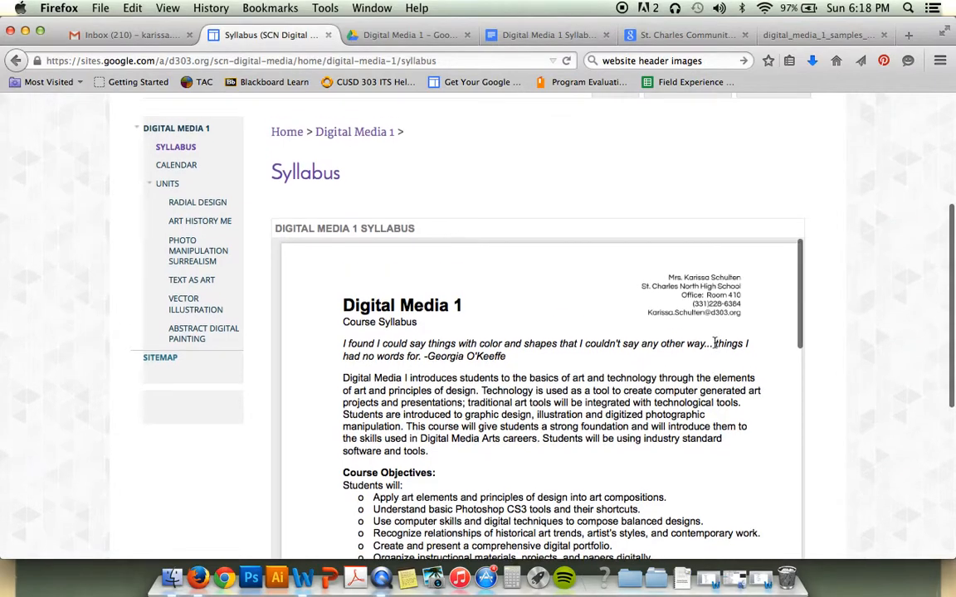
{"action": "scroll", "coordinate": [714, 343], "scroll_direction": "up", "scroll_amount": 1}
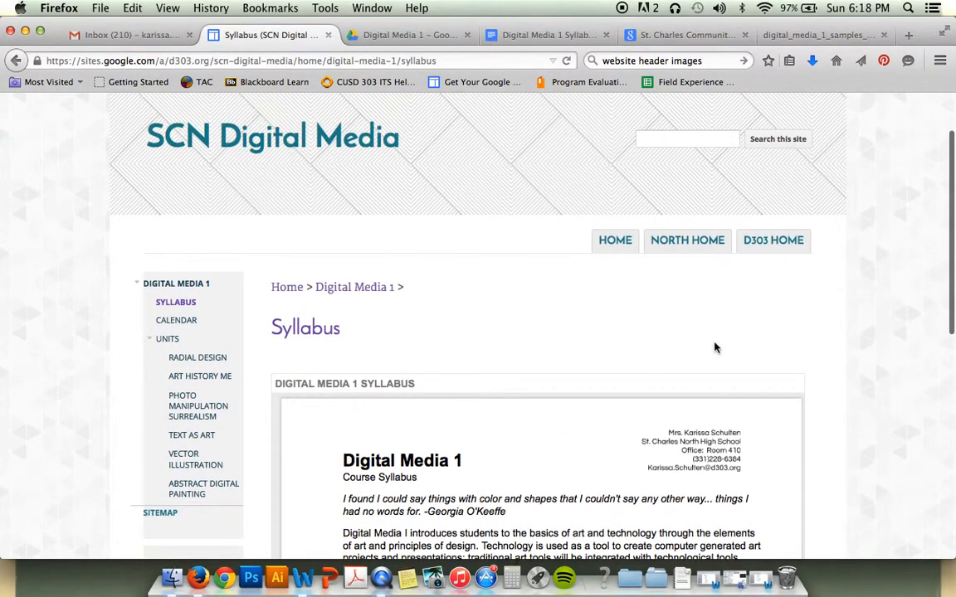
{"action": "scroll", "coordinate": [716, 348], "scroll_direction": "up", "scroll_amount": 2}
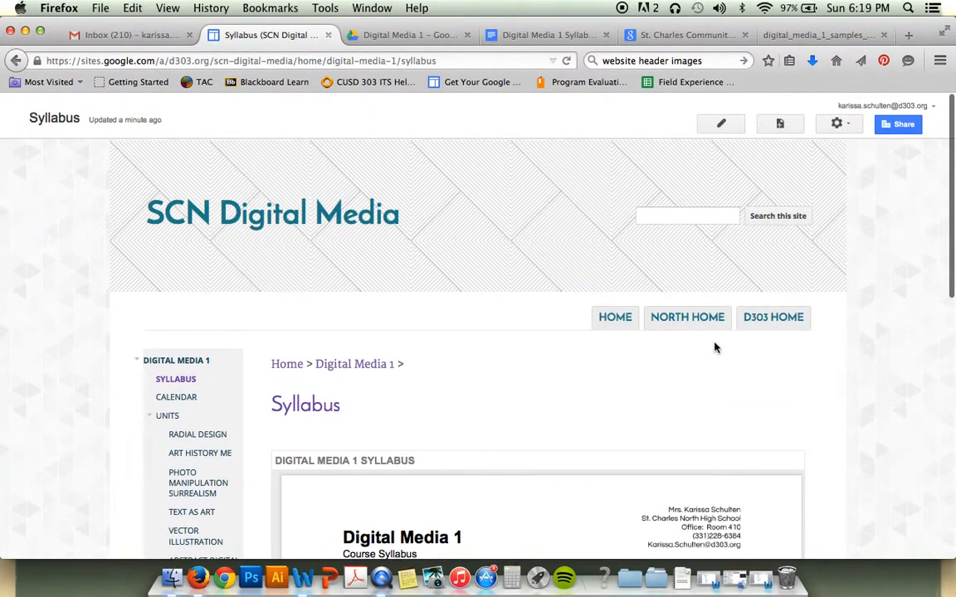
Edit the Syllabus page and add a blank line below the embedded syllabus
{"action": "left_click", "coordinate": [729, 125]}
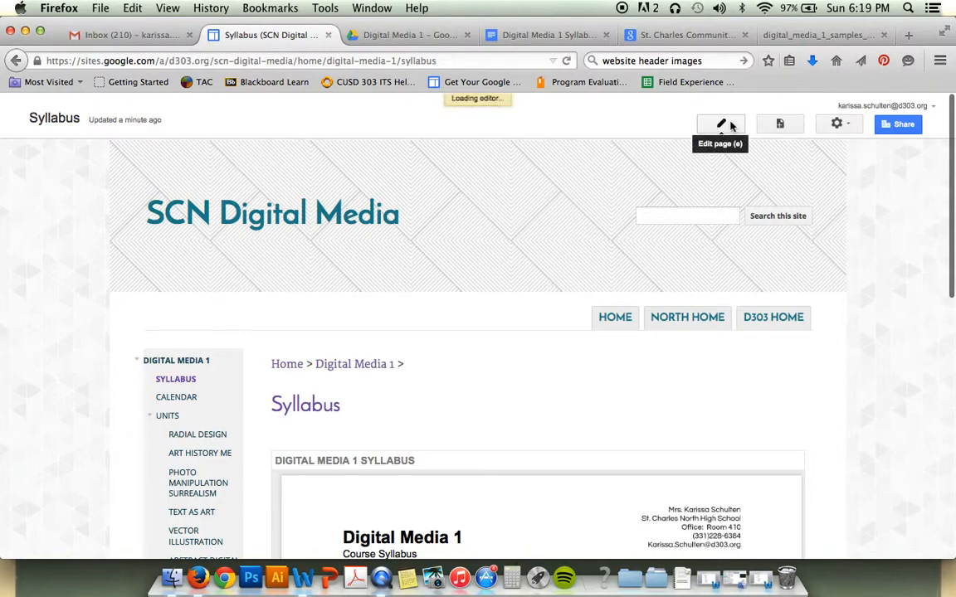
{"action": "scroll", "coordinate": [489, 419], "scroll_direction": "down", "scroll_amount": 8}
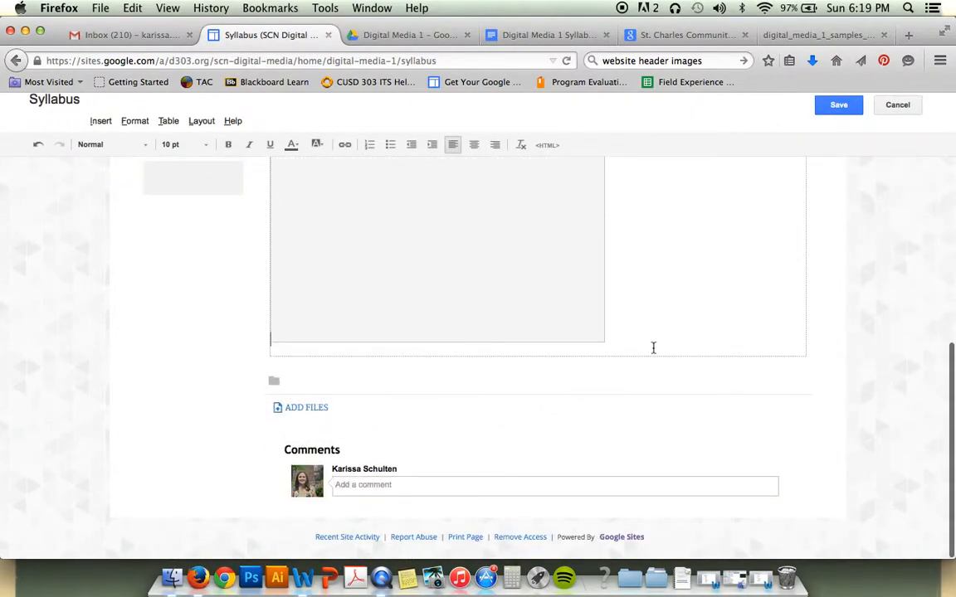
{"action": "left_click", "coordinate": [661, 322]}
{"action": "key", "text": "Return"}
{"action": "key", "text": "Return"}
{"action": "key", "text": "Return"}
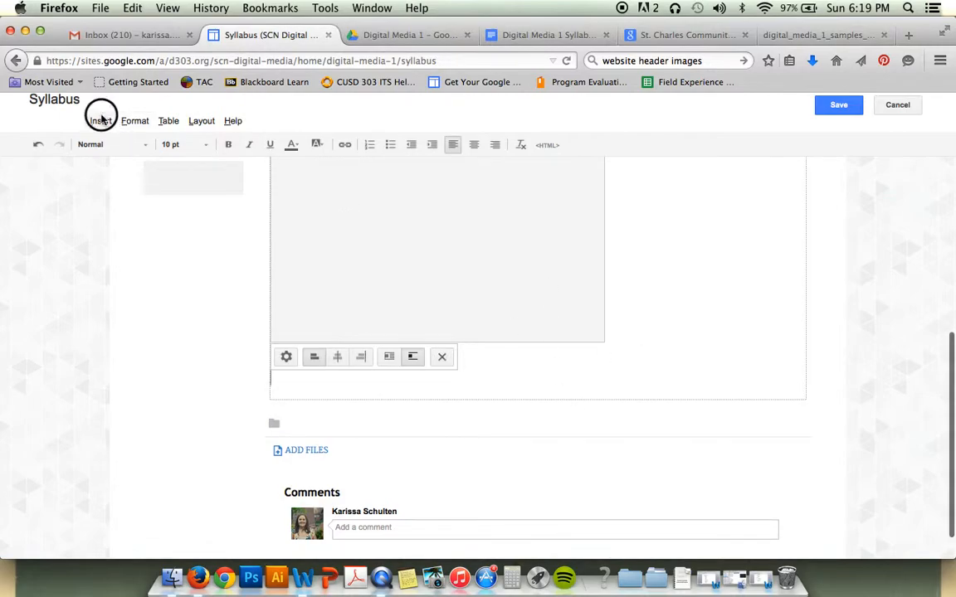
Choose Insert > Drive > Document, then go to the Digital Media 1 Drive folder
{"action": "left_click", "coordinate": [100, 121]}
{"action": "mouse_move", "coordinate": [403, 236]}
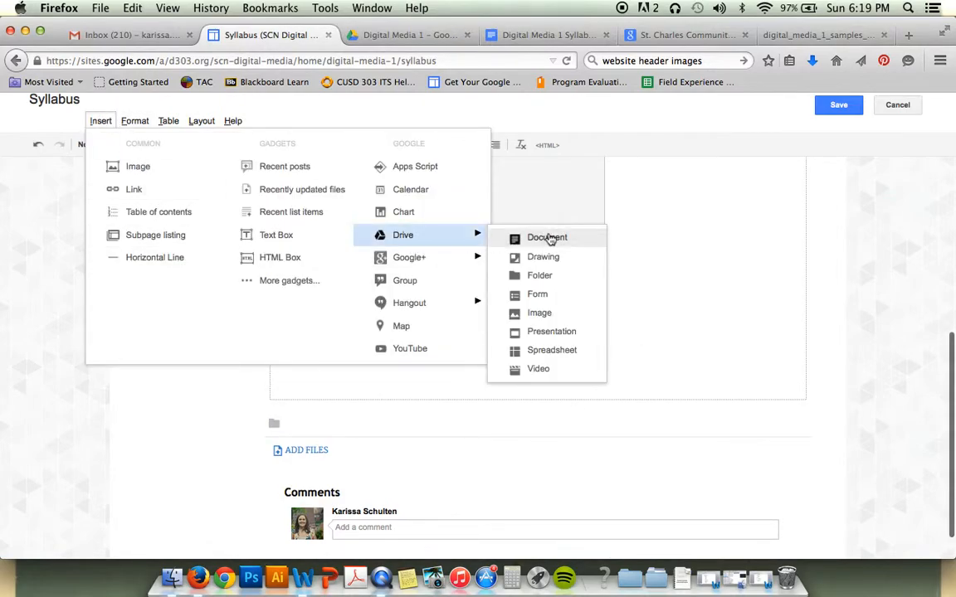
{"action": "left_click", "coordinate": [550, 239]}
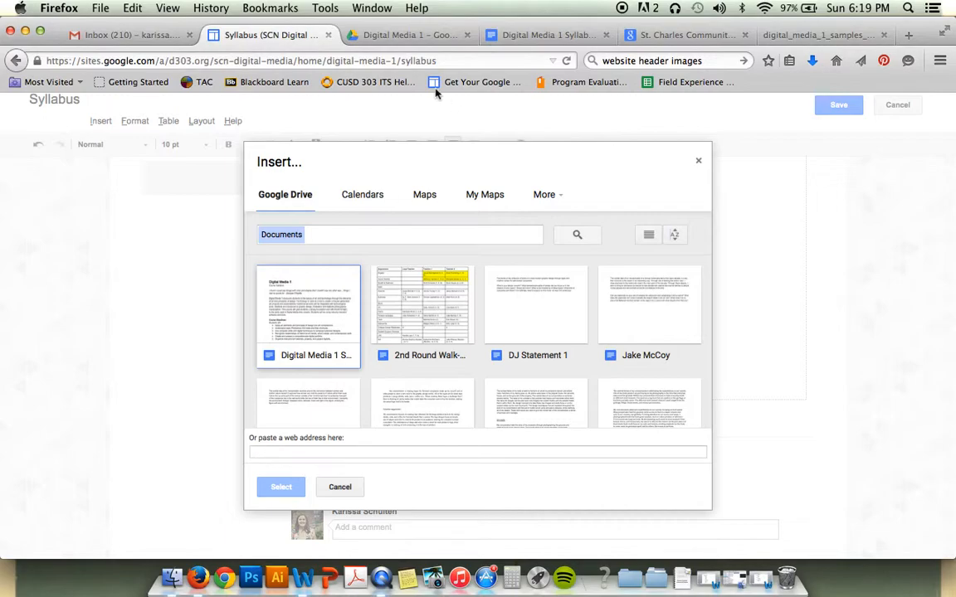
{"action": "left_click", "coordinate": [382, 35]}
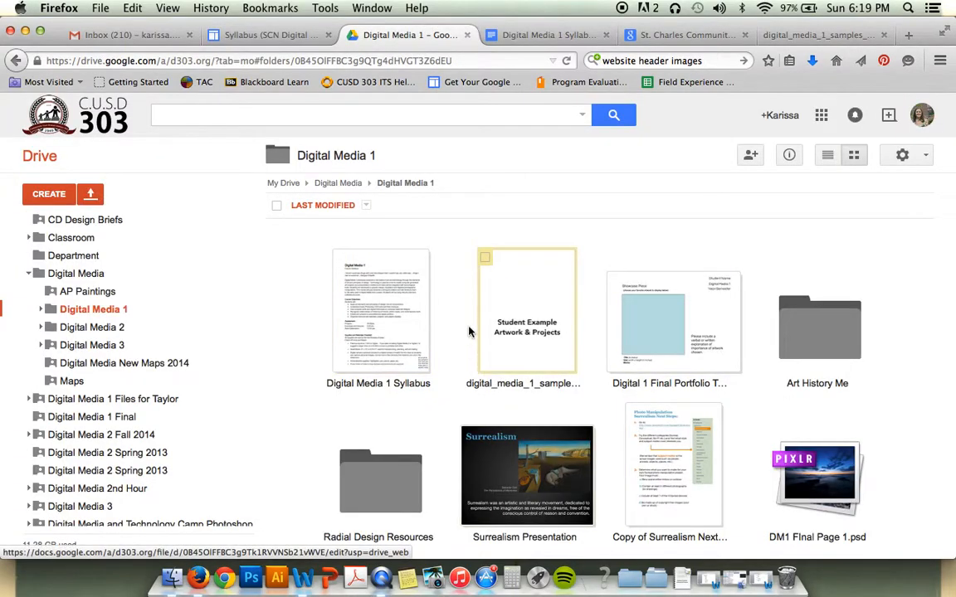
Turn on link sharing for digital_media_1_samples_red.pdf and return to the Sites Insert dialog's address field
{"action": "left_click", "coordinate": [474, 296]}
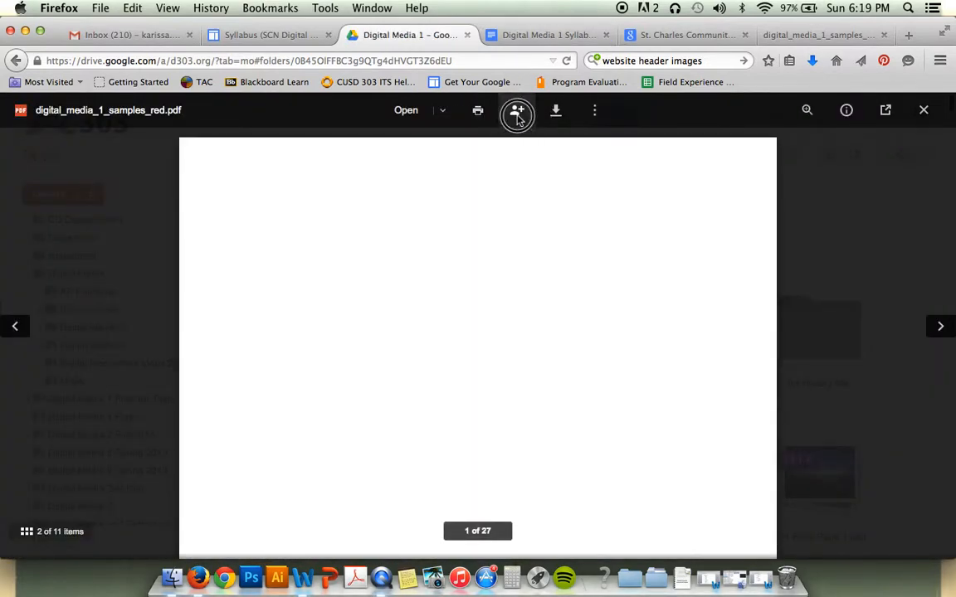
{"action": "left_click", "coordinate": [517, 114]}
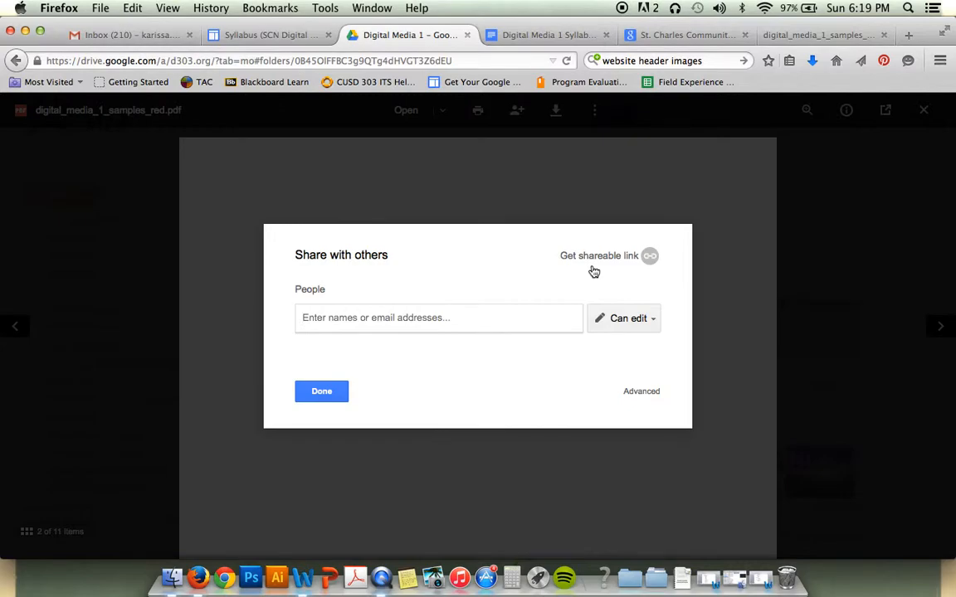
{"action": "left_click", "coordinate": [596, 257]}
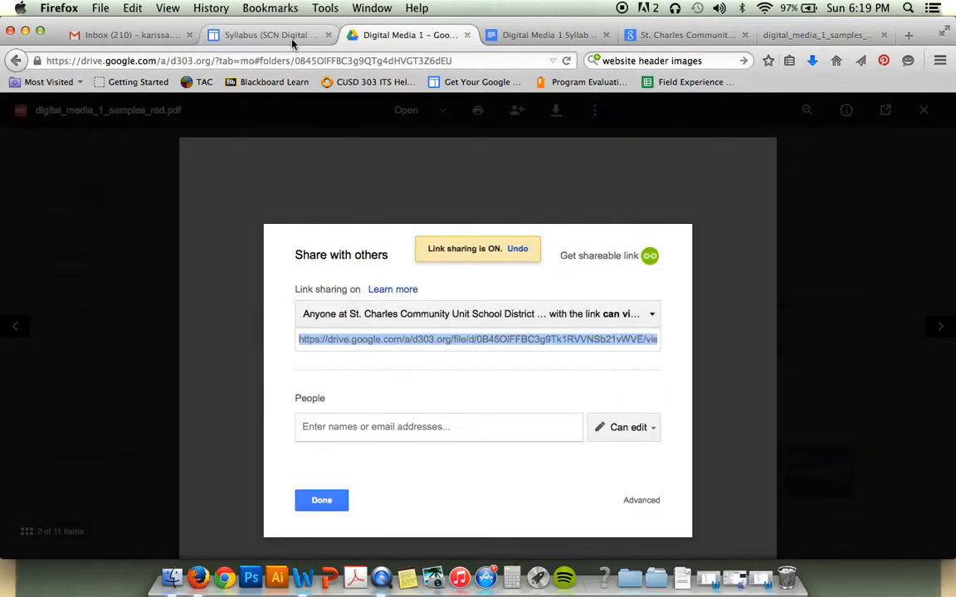
{"action": "left_click", "coordinate": [262, 34]}
{"action": "left_click", "coordinate": [310, 450]}
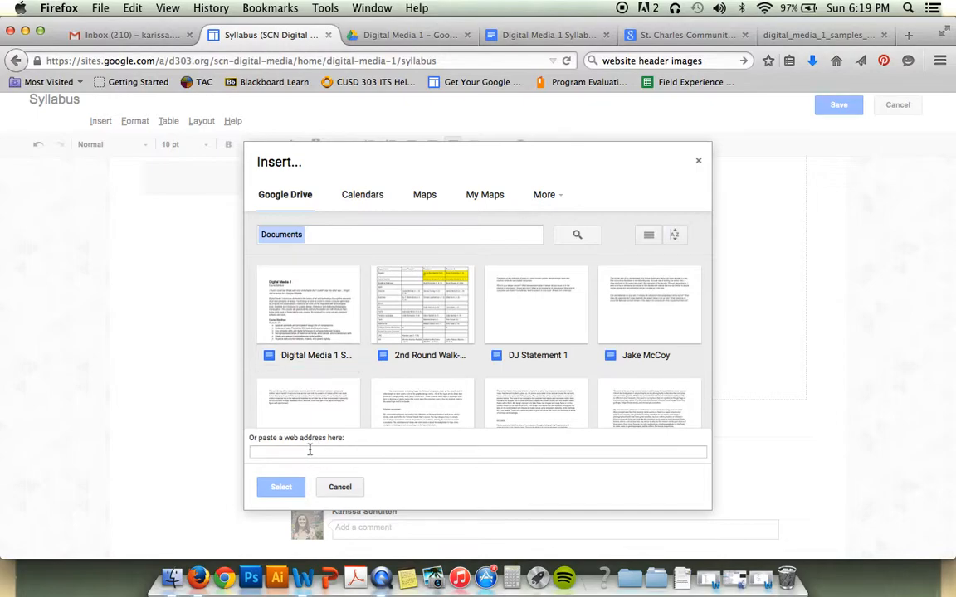
Paste and select the PDF link, titling the embed 'Digital Media 1 Sample Student Work'
{"action": "left_click", "coordinate": [279, 488]}
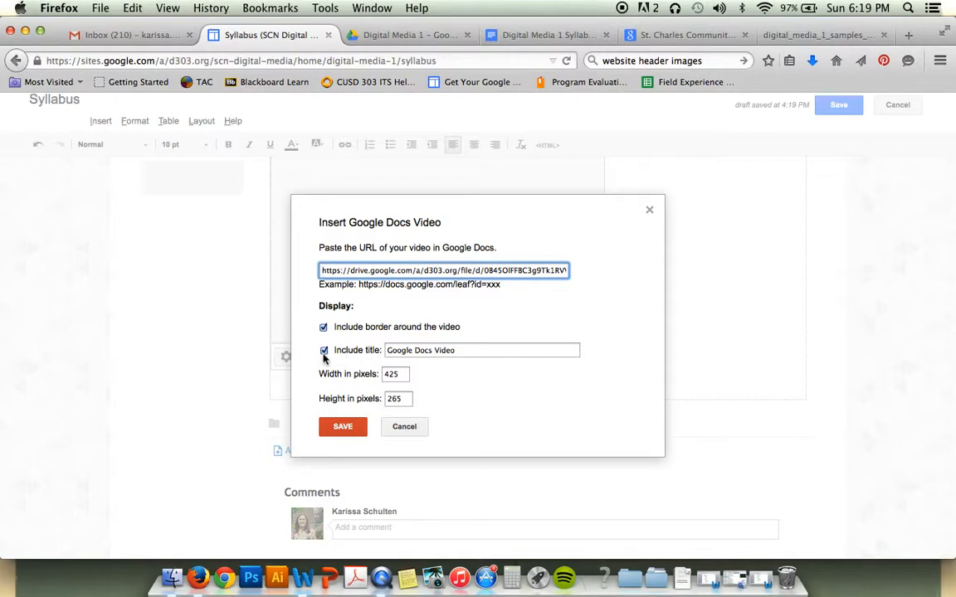
{"action": "left_click", "coordinate": [479, 350]}
{"action": "triple_click", "coordinate": [479, 350]}
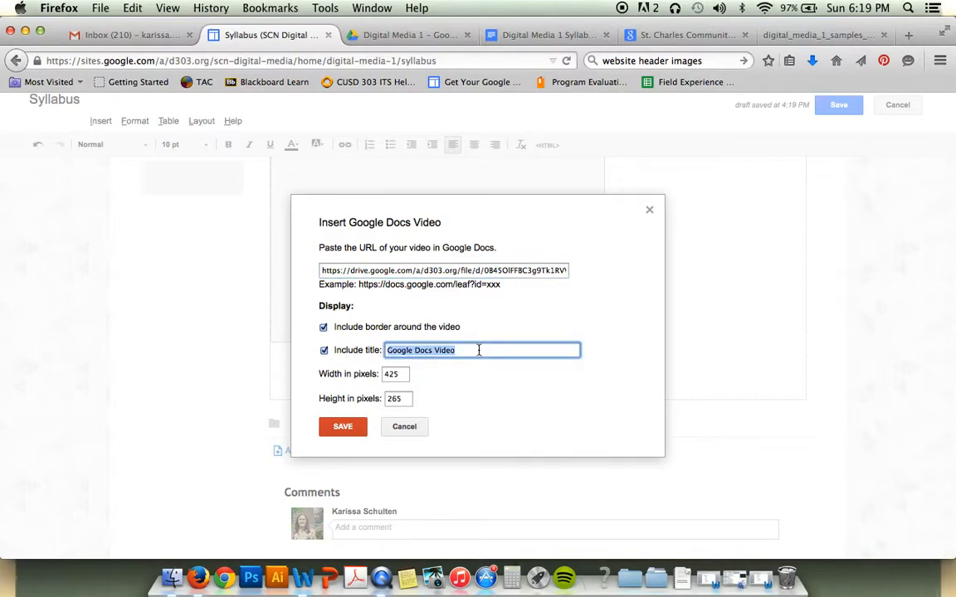
{"action": "type", "text": "Digital Media 1 Sample Stu"}
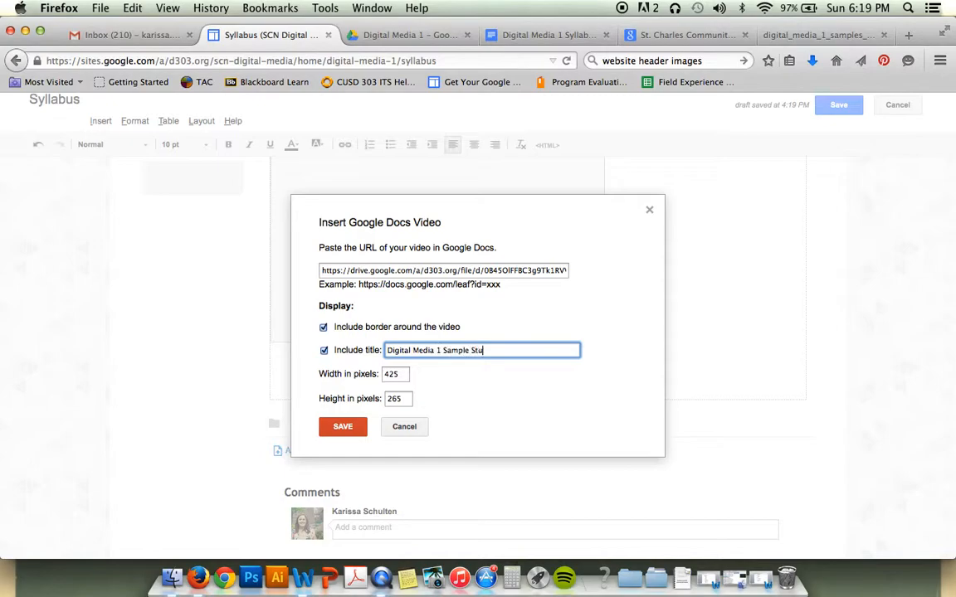
Set the PDF viewer width to 600, clear the height, and insert it
{"action": "double_click", "coordinate": [405, 374]}
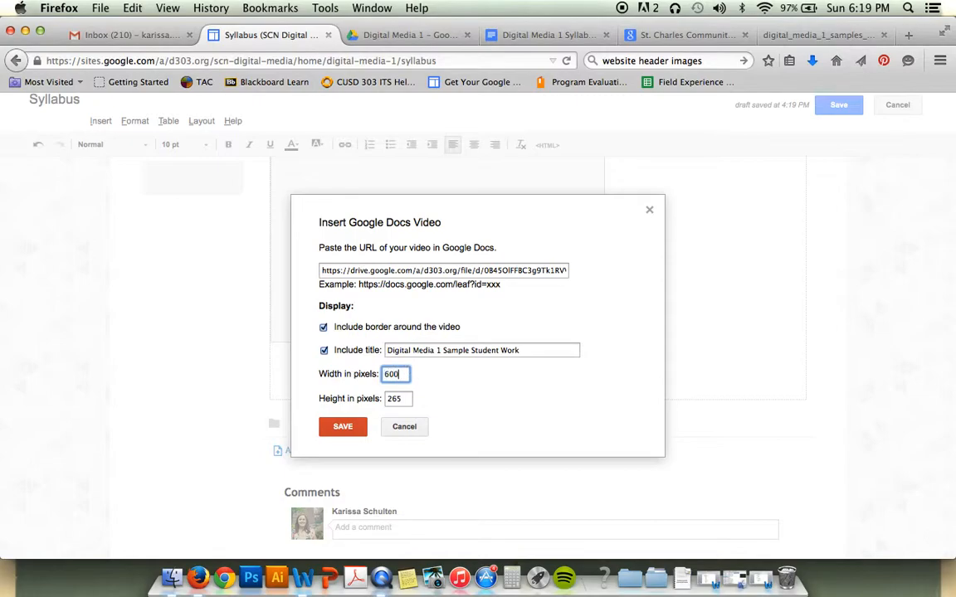
{"action": "type", "text": "600"}
{"action": "left_click", "coordinate": [425, 395]}
{"action": "double_click", "coordinate": [404, 399]}
{"action": "key", "text": "BackSpace"}
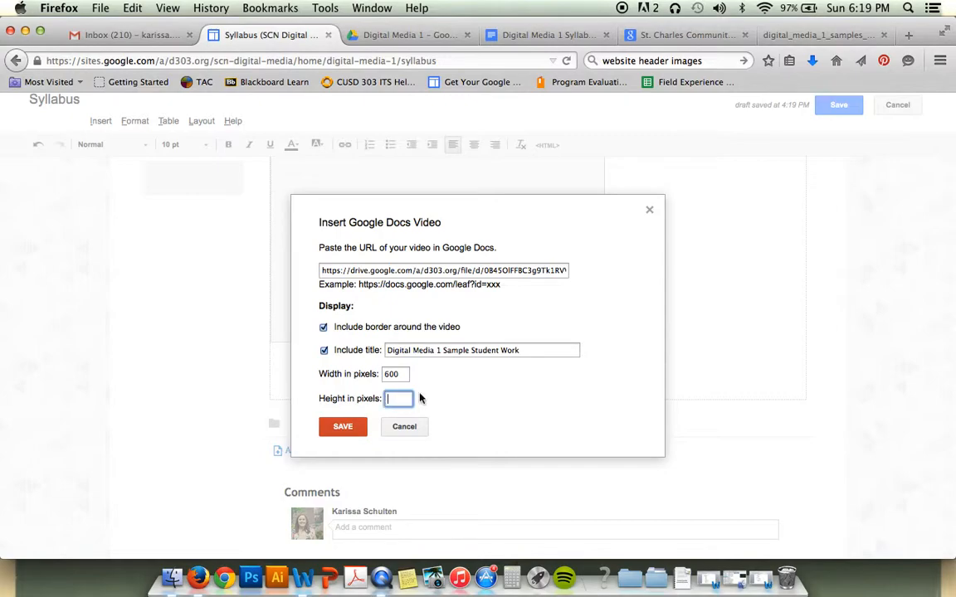
{"action": "left_click", "coordinate": [345, 428]}
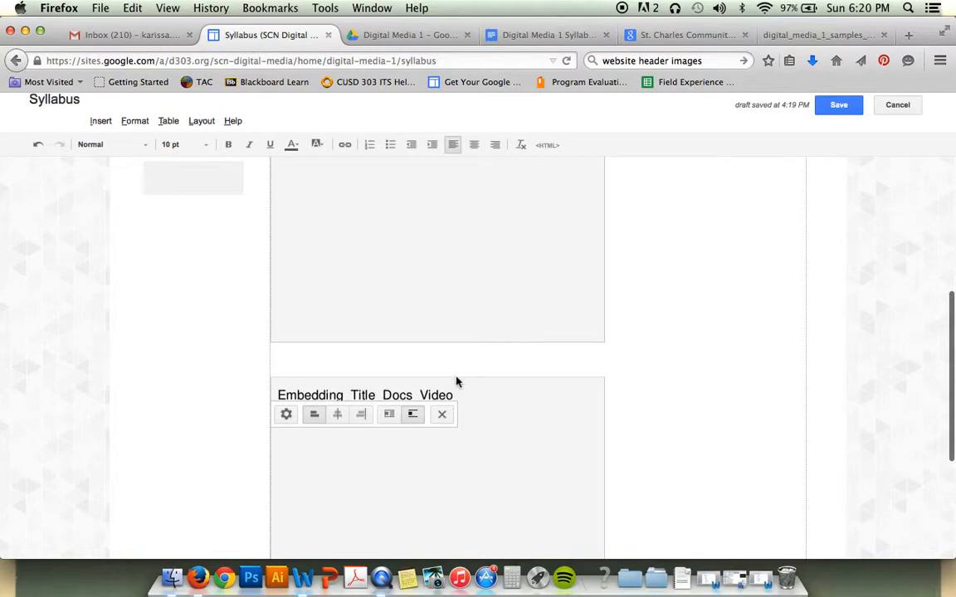
{"action": "left_click", "coordinate": [843, 108]}
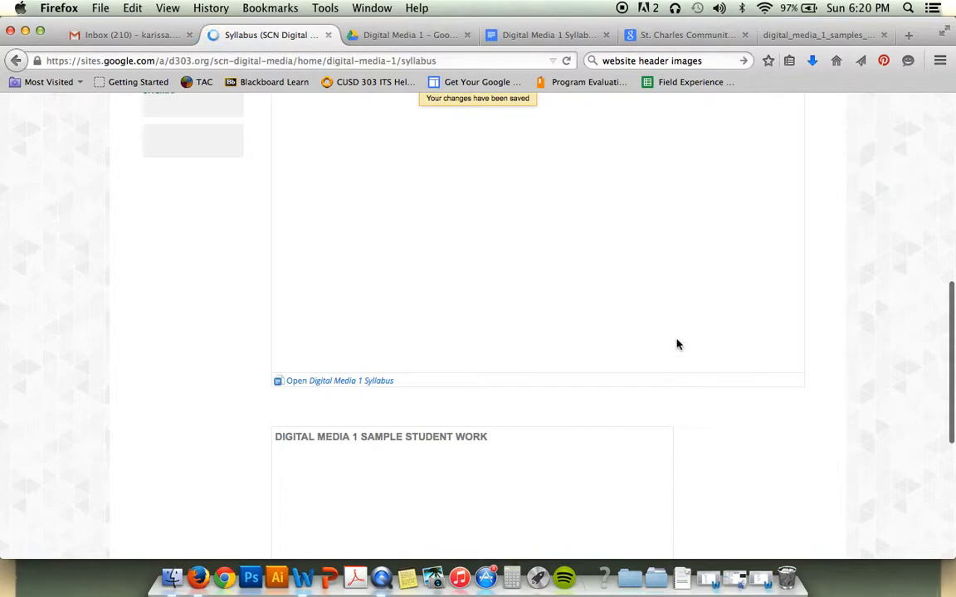
{"action": "scroll", "coordinate": [664, 324], "scroll_direction": "up", "scroll_amount": 5}
{"action": "scroll", "coordinate": [747, 274], "scroll_direction": "down", "scroll_amount": 3}
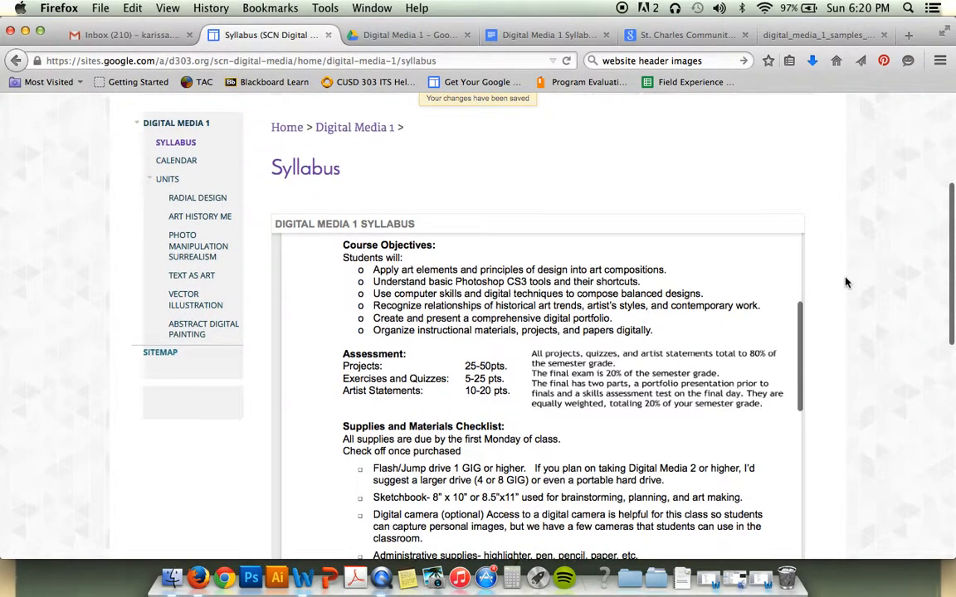
{"action": "scroll", "coordinate": [845, 282], "scroll_direction": "down", "scroll_amount": 6}
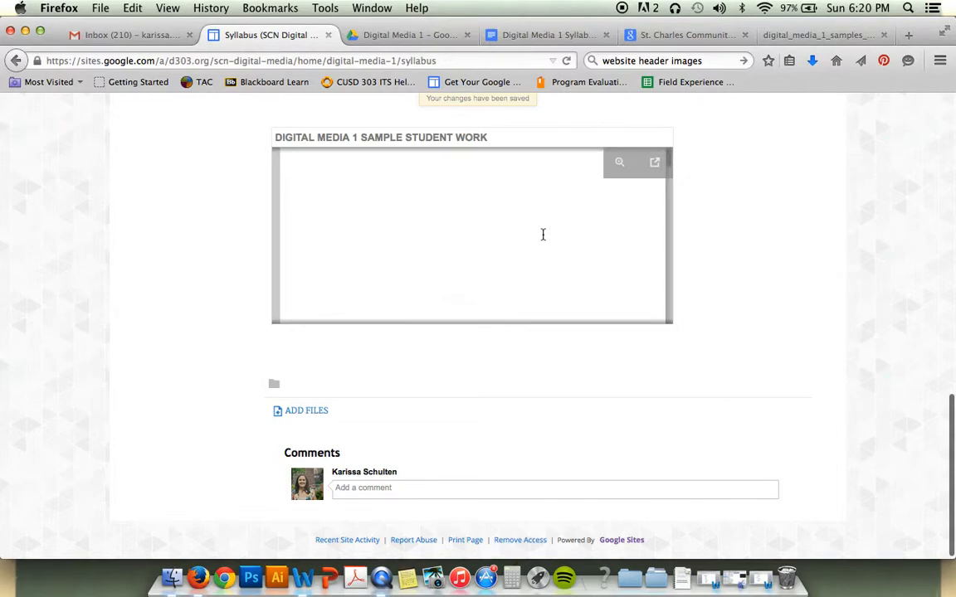
{"action": "scroll", "coordinate": [523, 234], "scroll_direction": "down", "scroll_amount": 2}
{"action": "scroll", "coordinate": [520, 233], "scroll_direction": "down", "scroll_amount": 10}
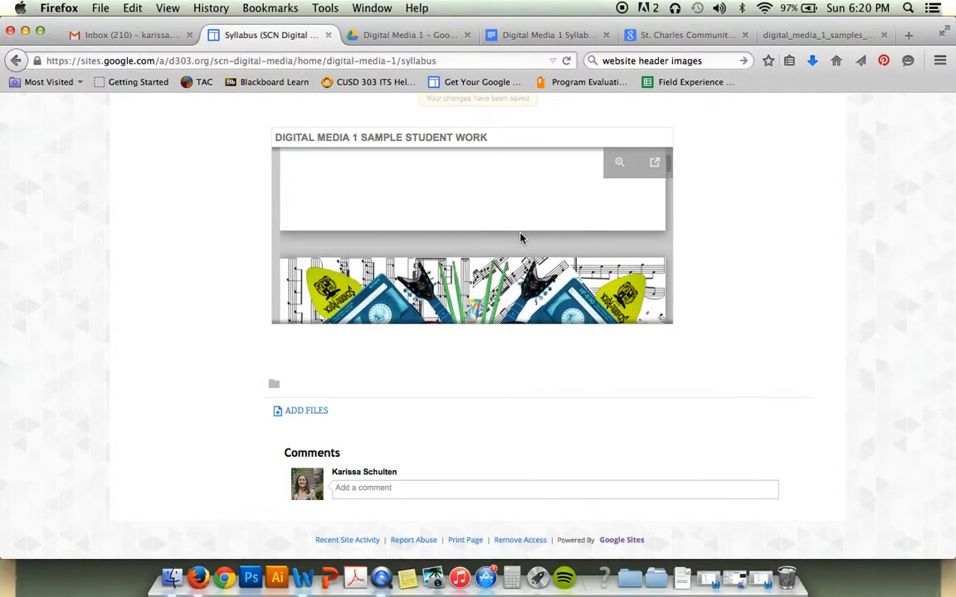
{"action": "scroll", "coordinate": [520, 233], "scroll_direction": "down", "scroll_amount": 8}
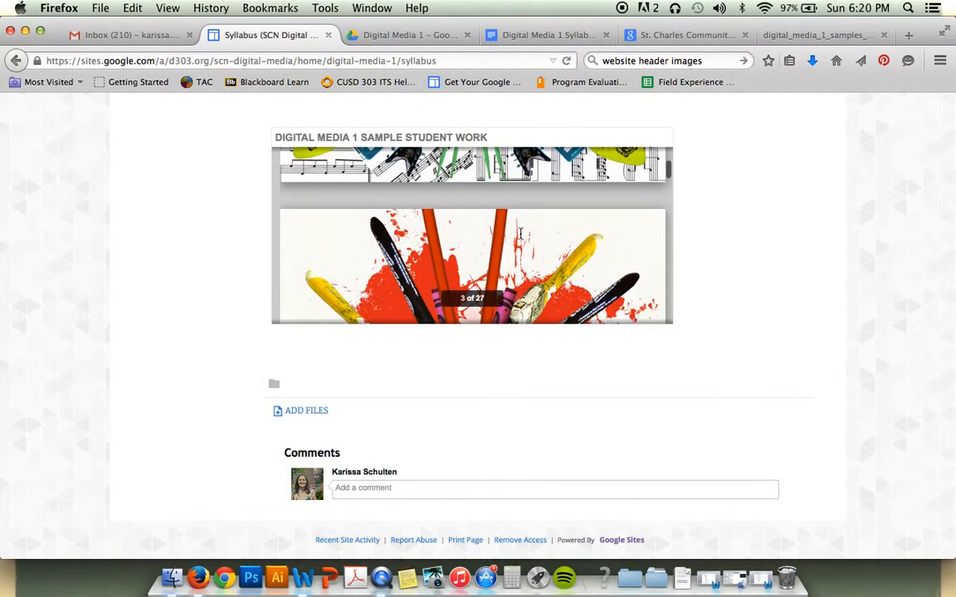
{"action": "scroll", "coordinate": [520, 234], "scroll_direction": "up", "scroll_amount": 2}
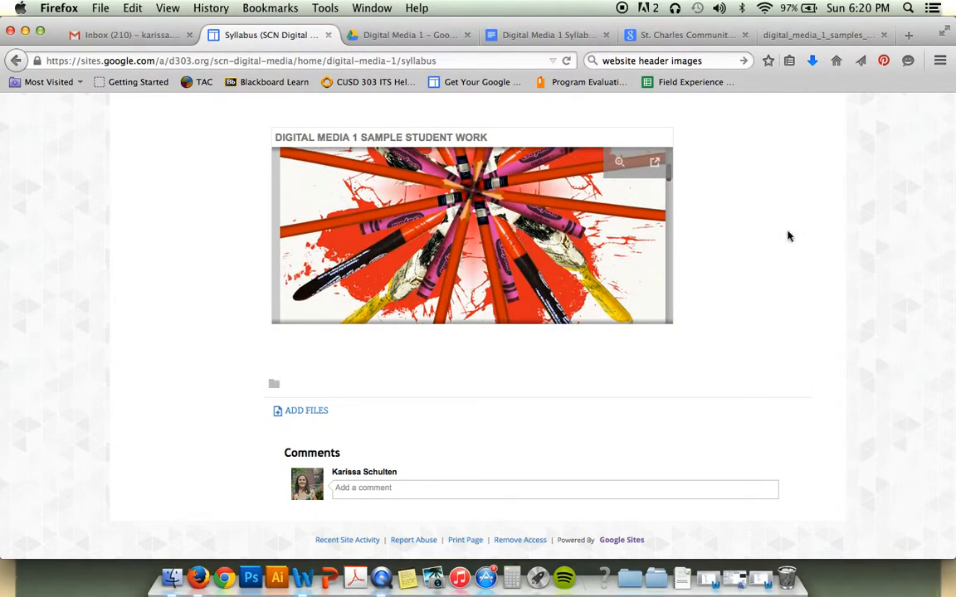
{"action": "scroll", "coordinate": [796, 249], "scroll_direction": "up", "scroll_amount": 3}
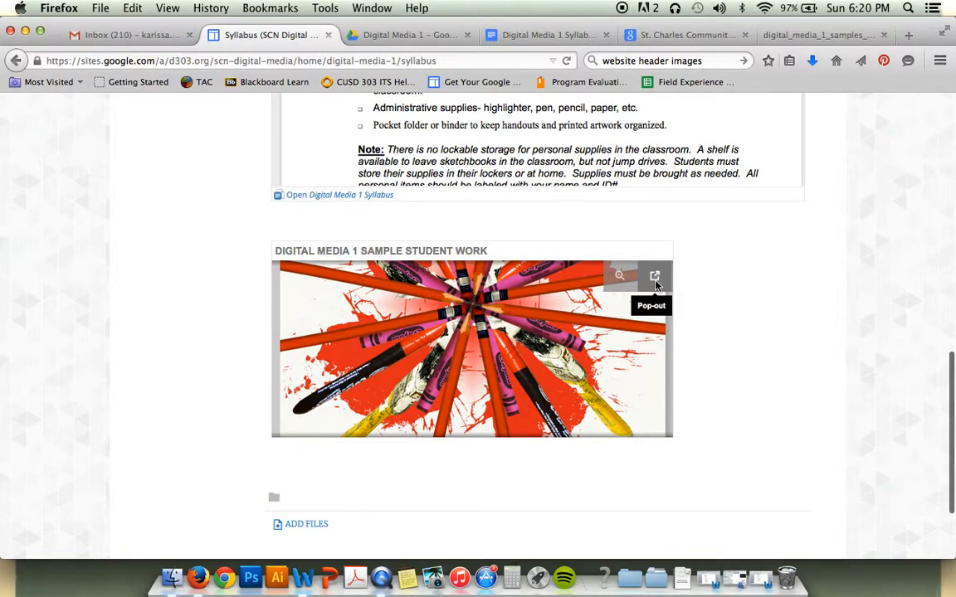
{"action": "left_click", "coordinate": [655, 277]}
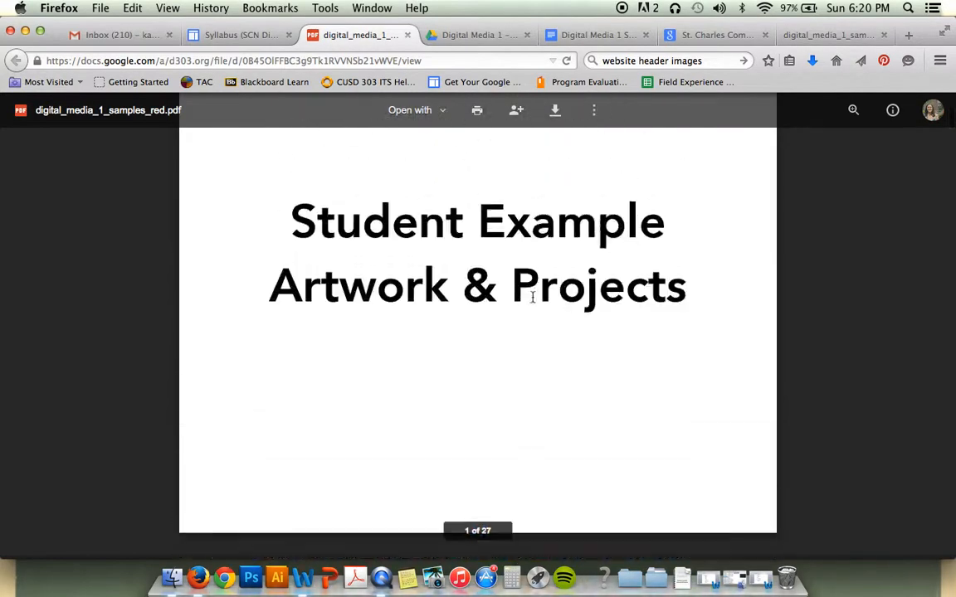
{"action": "left_click", "coordinate": [407, 35]}
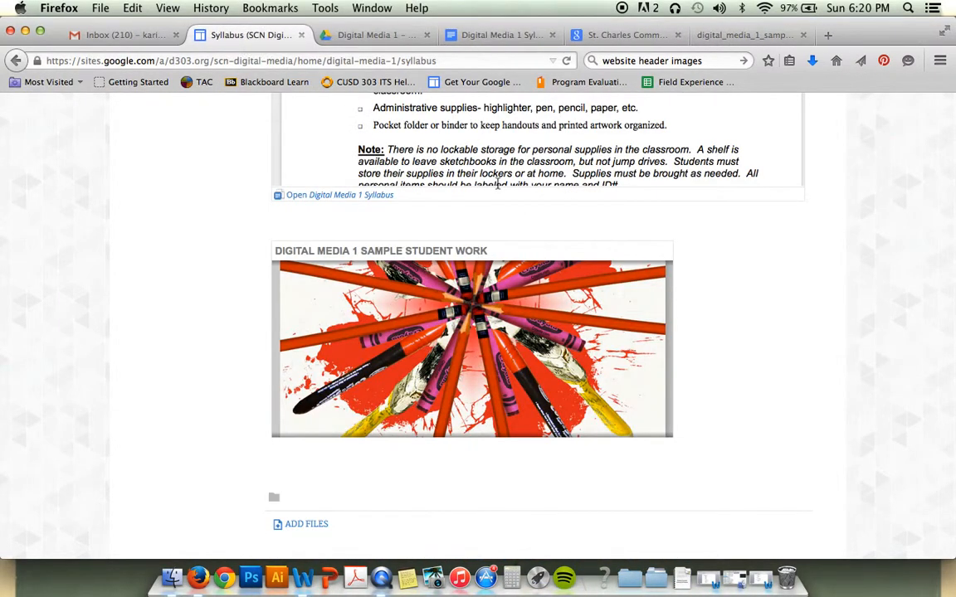
{"action": "scroll", "coordinate": [817, 405], "scroll_direction": "up", "scroll_amount": 15}
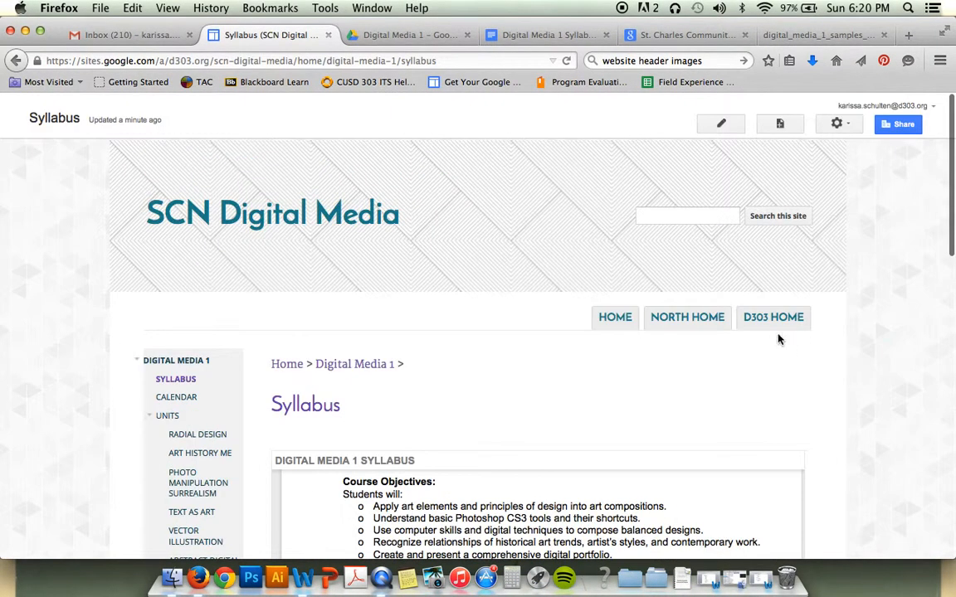
Centre the embedded syllabus document on the Syllabus page
{"action": "left_click", "coordinate": [721, 124]}
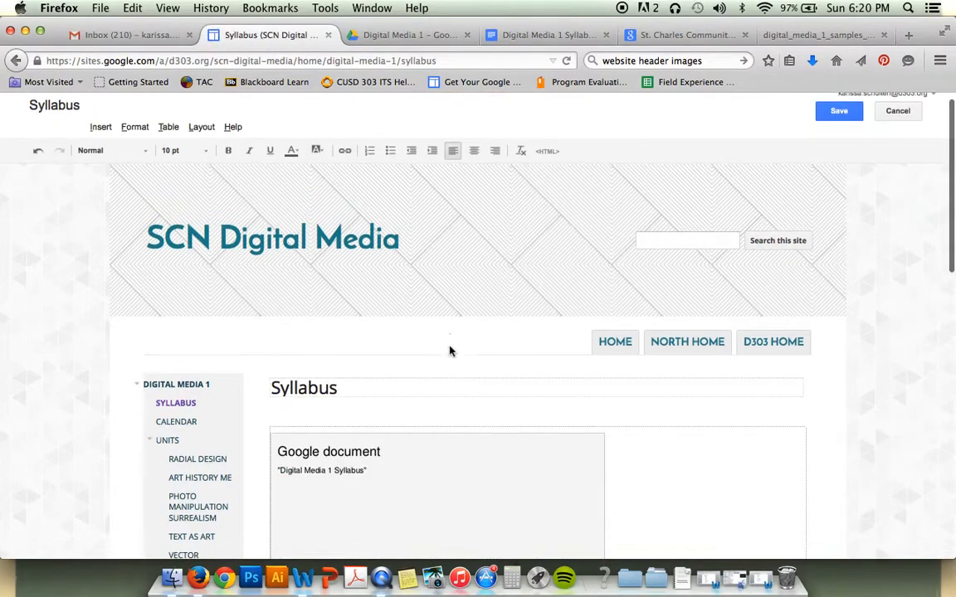
{"action": "scroll", "coordinate": [449, 350], "scroll_direction": "down", "scroll_amount": 5}
{"action": "scroll", "coordinate": [493, 336], "scroll_direction": "down", "scroll_amount": 5}
{"action": "left_click", "coordinate": [493, 335]}
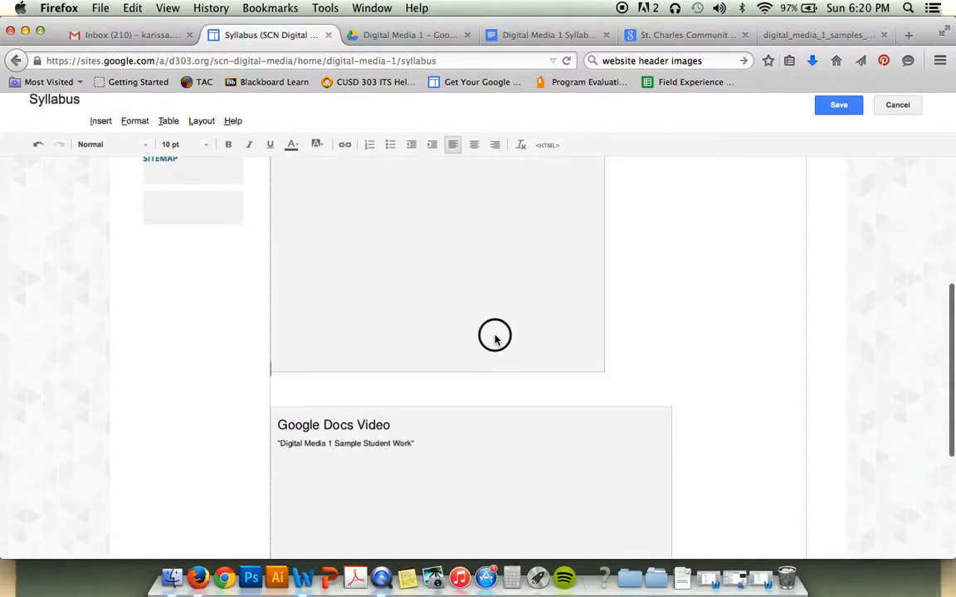
{"action": "left_click", "coordinate": [337, 386]}
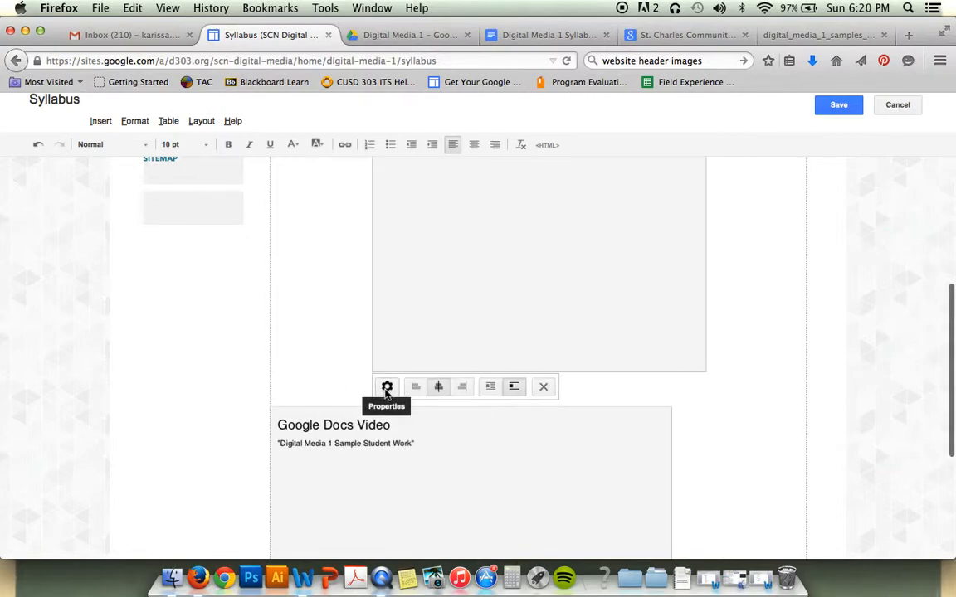
Set the sample student work viewer's height to 800, centre it, and save the page
{"action": "scroll", "coordinate": [694, 378], "scroll_direction": "down", "scroll_amount": 5}
{"action": "left_click", "coordinate": [549, 301]}
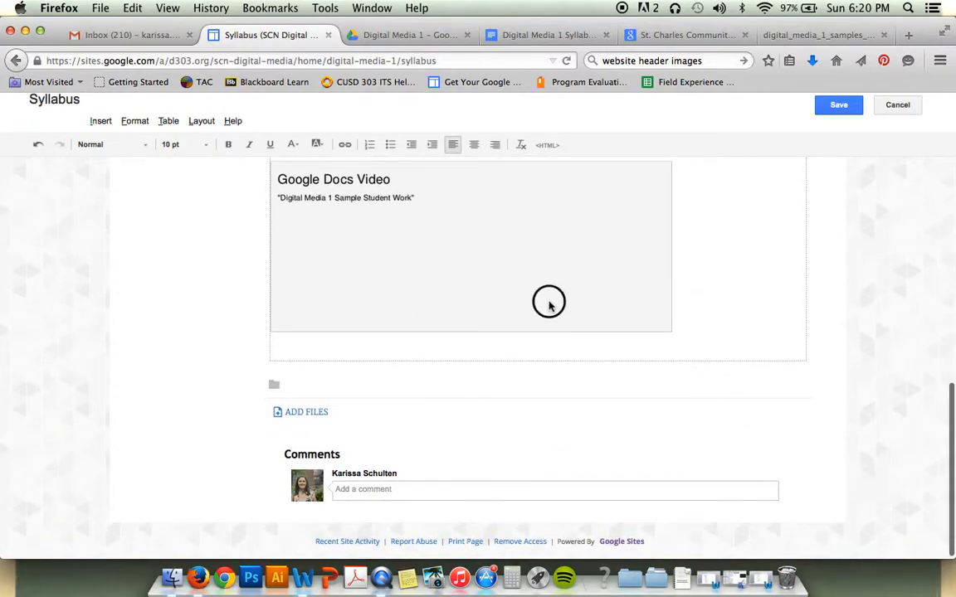
{"action": "left_click", "coordinate": [285, 349]}
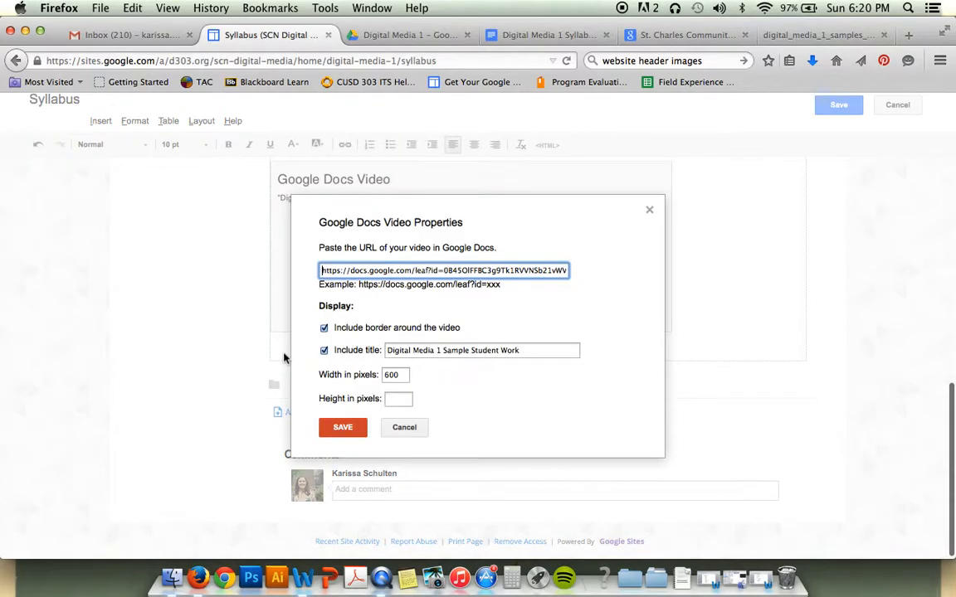
{"action": "double_click", "coordinate": [399, 374]}
{"action": "left_click", "coordinate": [399, 399]}
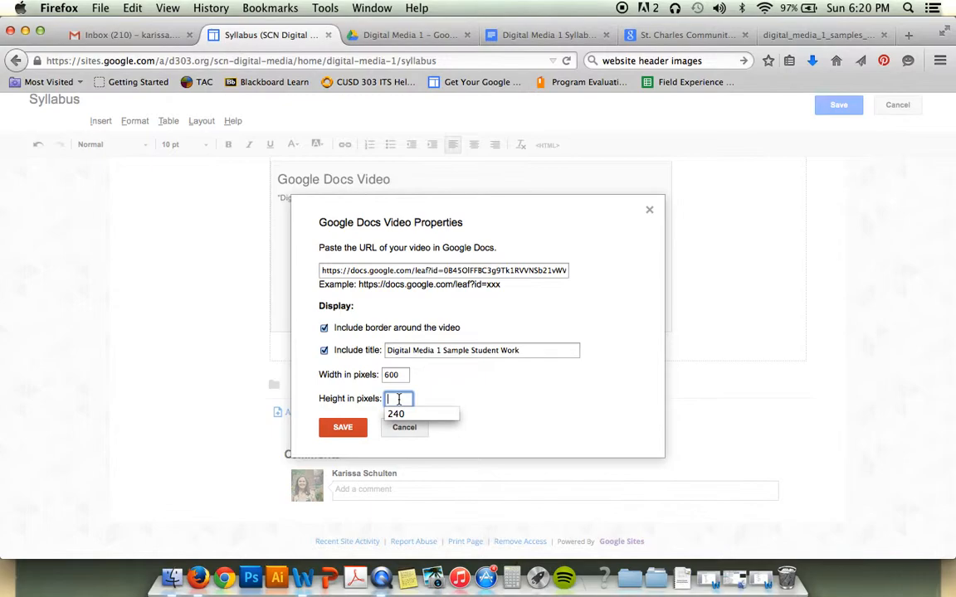
{"action": "type", "text": "8"}
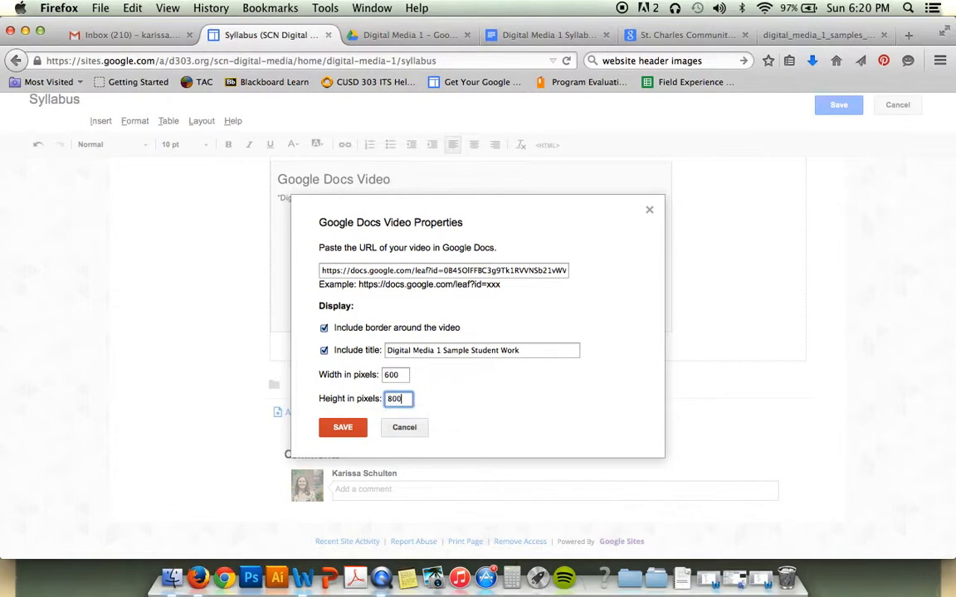
{"action": "type", "text": "00"}
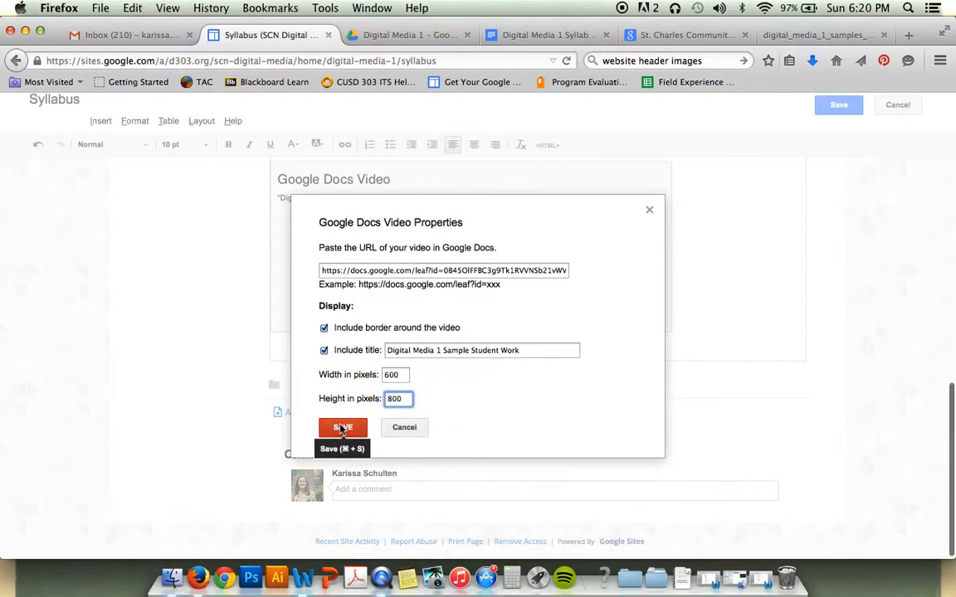
{"action": "left_click", "coordinate": [336, 427]}
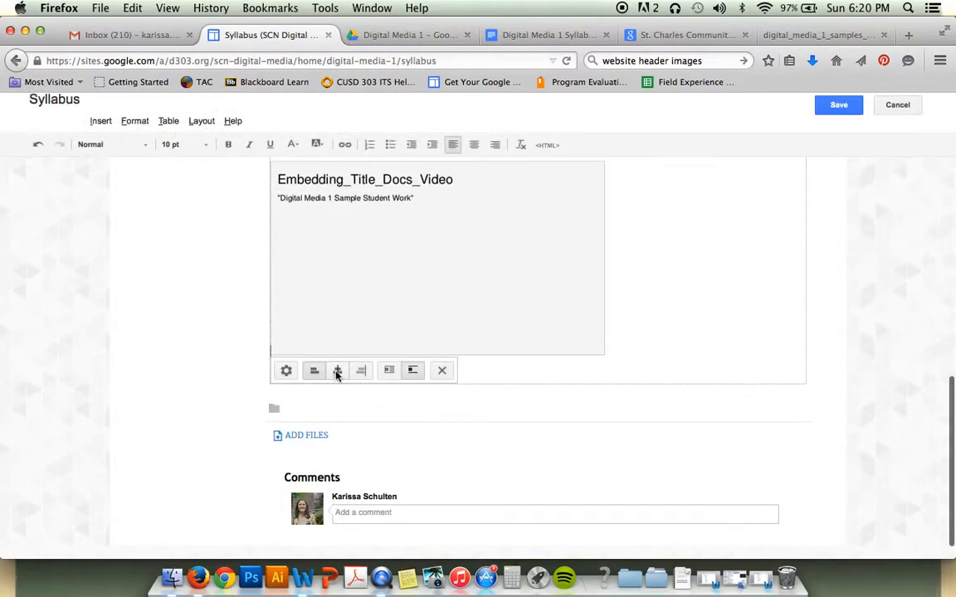
{"action": "left_click", "coordinate": [335, 370]}
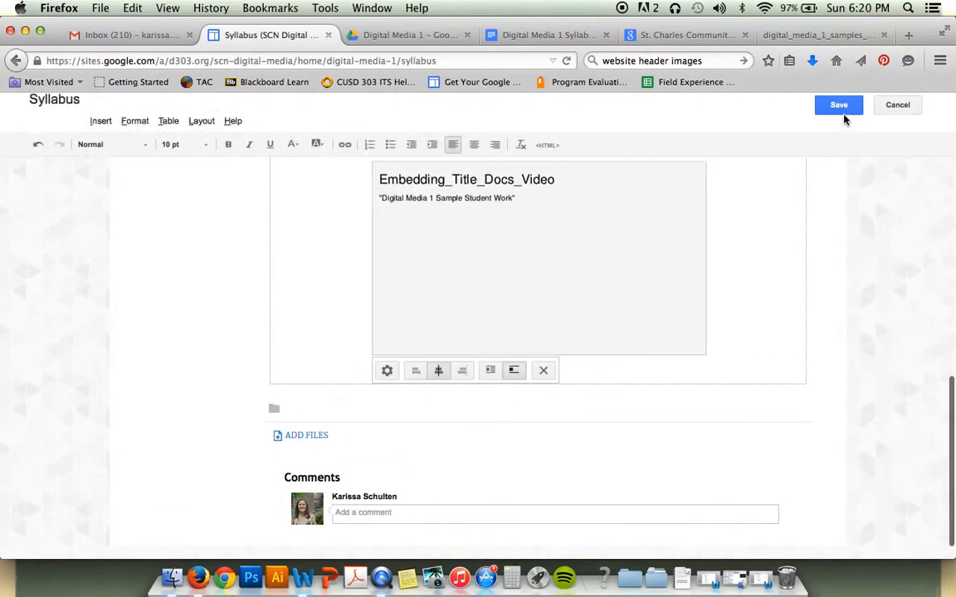
{"action": "left_click", "coordinate": [842, 109]}
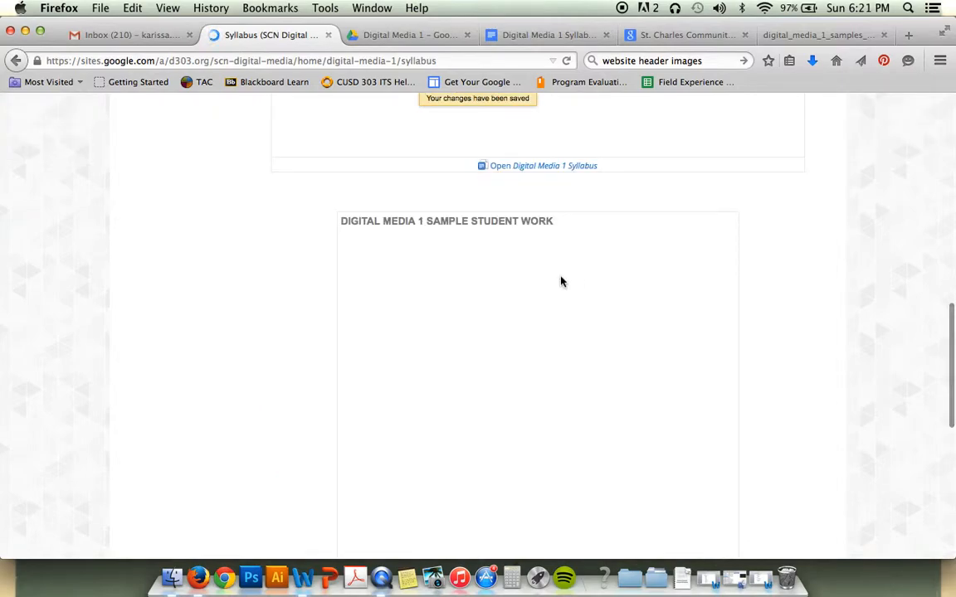
{"action": "scroll", "coordinate": [507, 334], "scroll_direction": "up", "scroll_amount": 6}
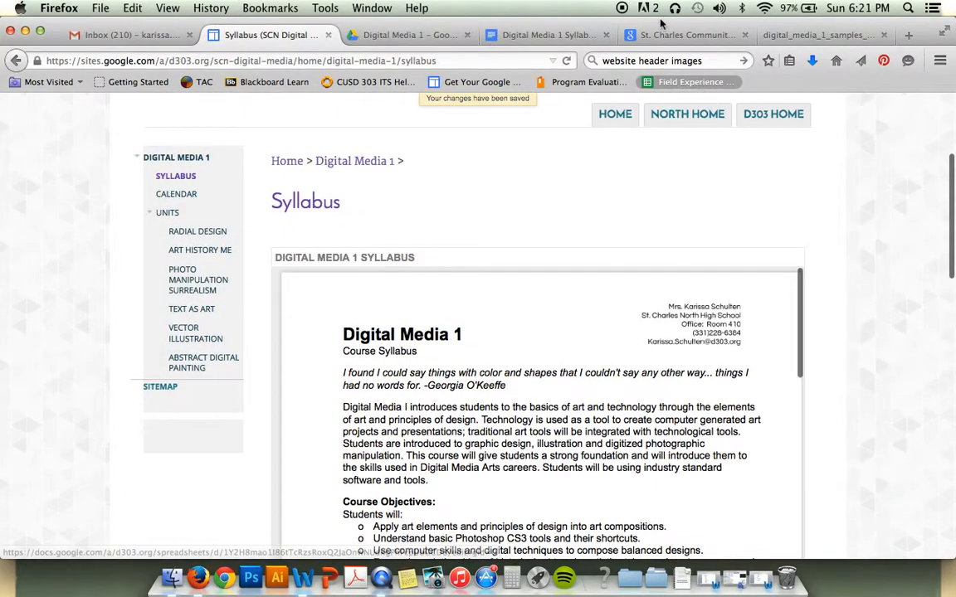